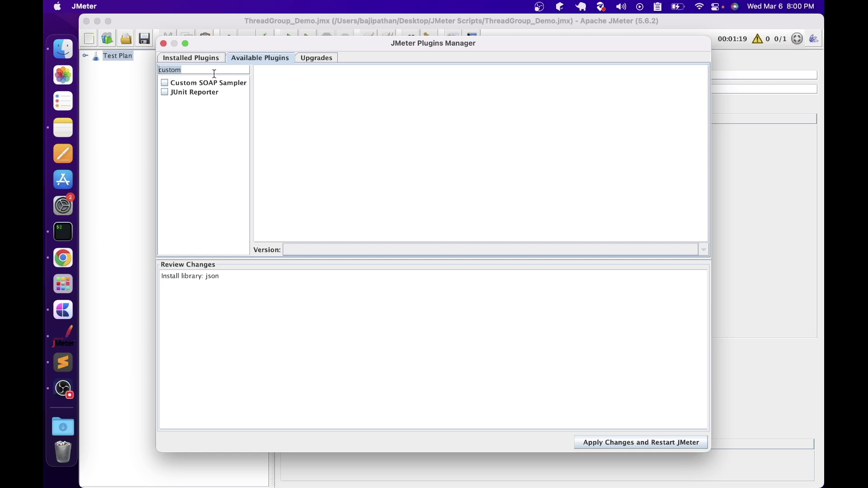
# Check which thread groups the installed Custom Thread Groups plugin adds, and close the Plugins Manager.
pyautogui.click(210, 62)
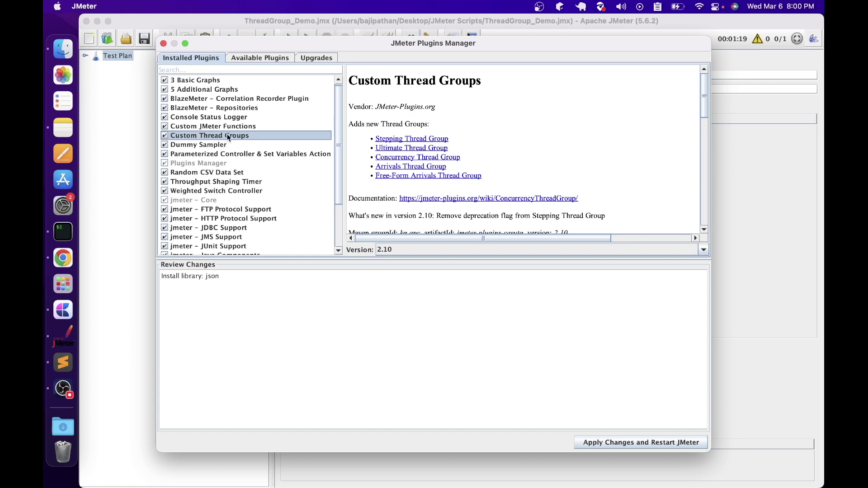
pyautogui.moveTo(353, 130); pyautogui.dragTo(430, 180)
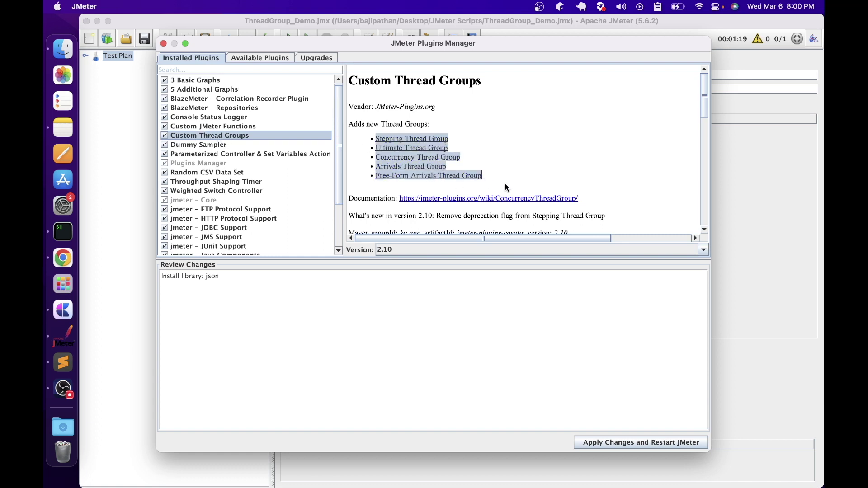
pyautogui.click(163, 43)
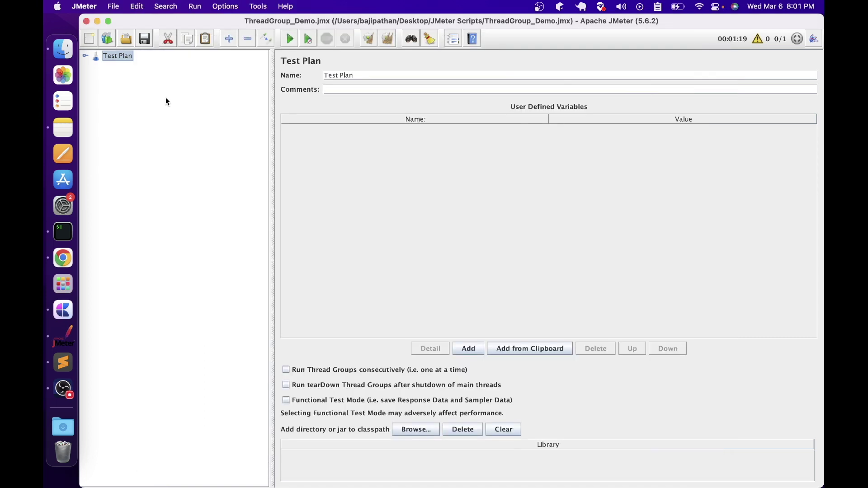
# Expand the test plan and review the Thread Group's Dummy Sampler, Summary Report, Active Threads Over Time and Transactions per Second elements.
pyautogui.click(85, 56)
pyautogui.click(132, 77)
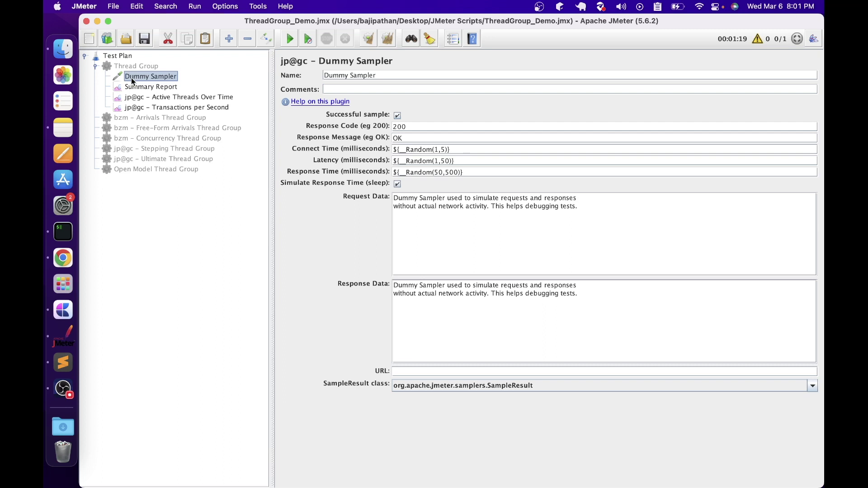
pyautogui.click(127, 88)
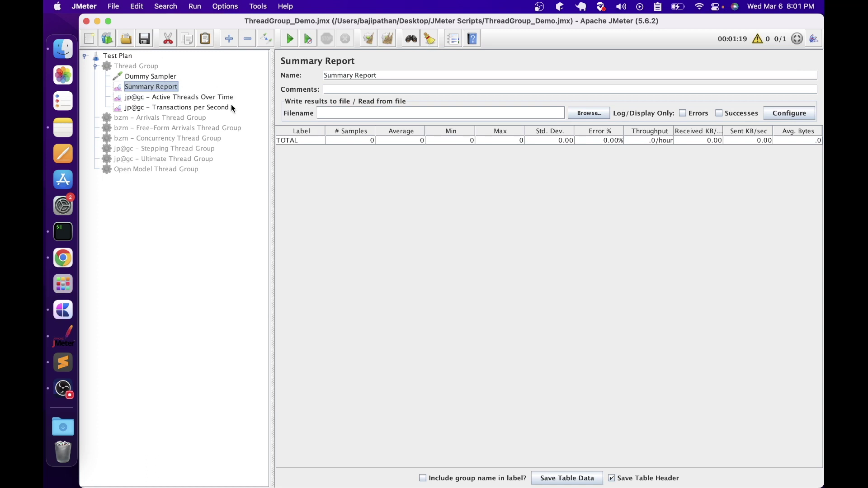
pyautogui.click(143, 98)
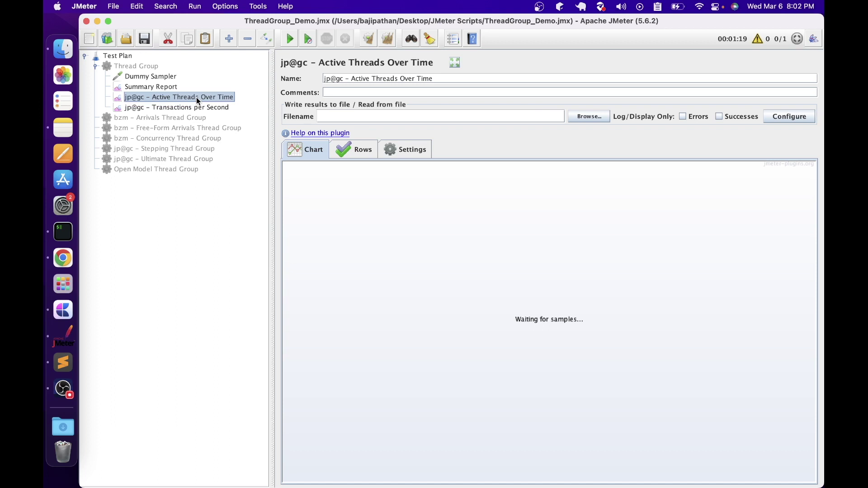
pyautogui.click(170, 108)
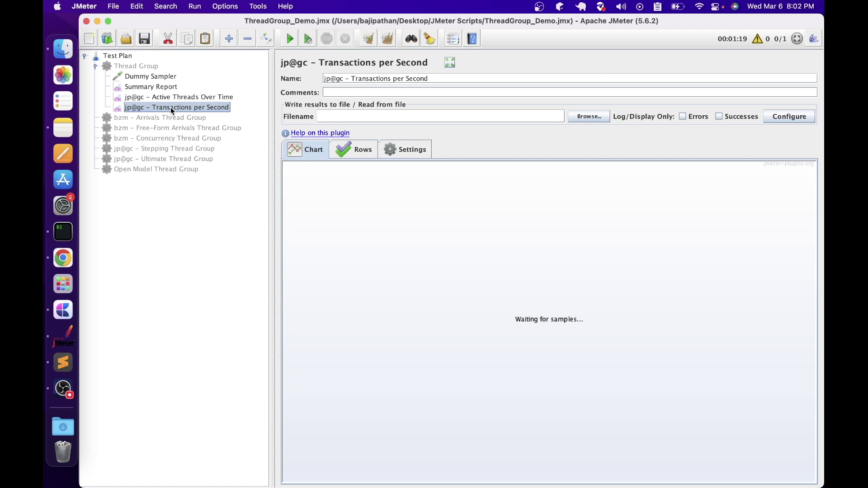
pyautogui.doubleClick(108, 66)
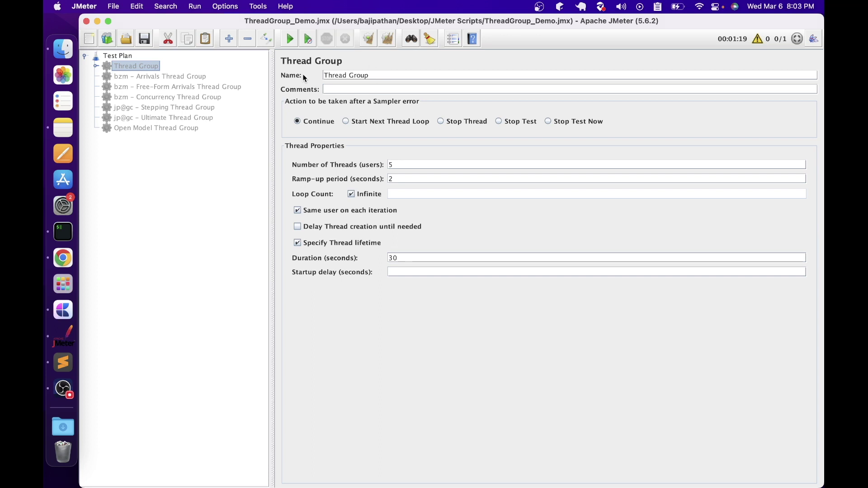
# Enable the basic Thread Group in the test plan.
pyautogui.click(344, 90)
pyautogui.click(157, 68)
pyautogui.rightClick(155, 68)
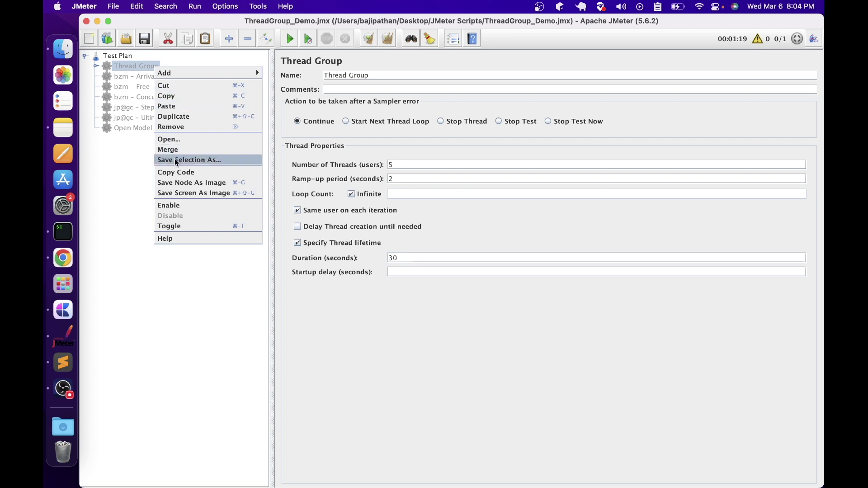
pyautogui.click(303, 154)
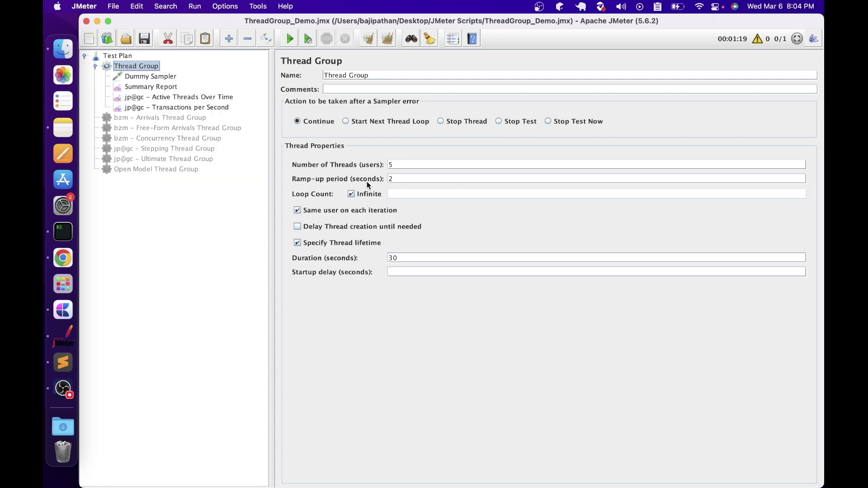
# Review the Thread Group's user count, ramp-up period and duration settings, and start the test without pauses.
pyautogui.doubleClick(402, 164)
pyautogui.click(392, 179)
pyautogui.press('Tab')
pyautogui.click(306, 40)
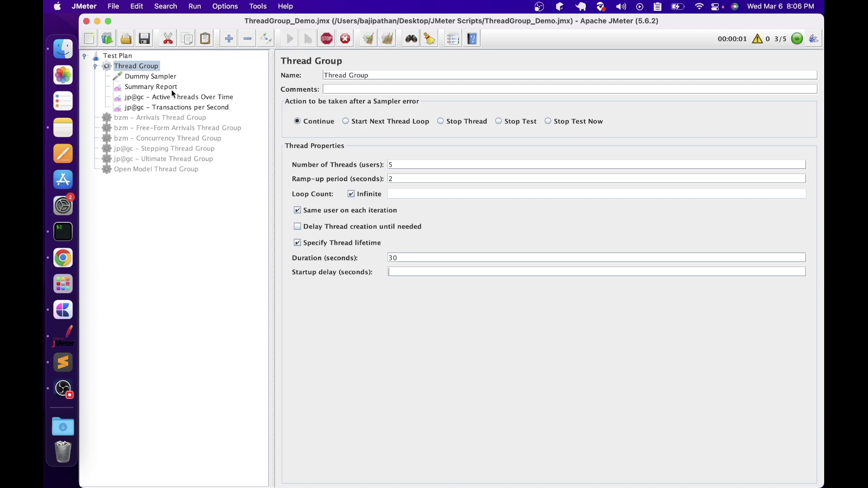
# Examine the run's Active Threads Over Time and Transactions per Second charts, the Dummy Sampler settings and the Summary Report throughput.
pyautogui.click(173, 97)
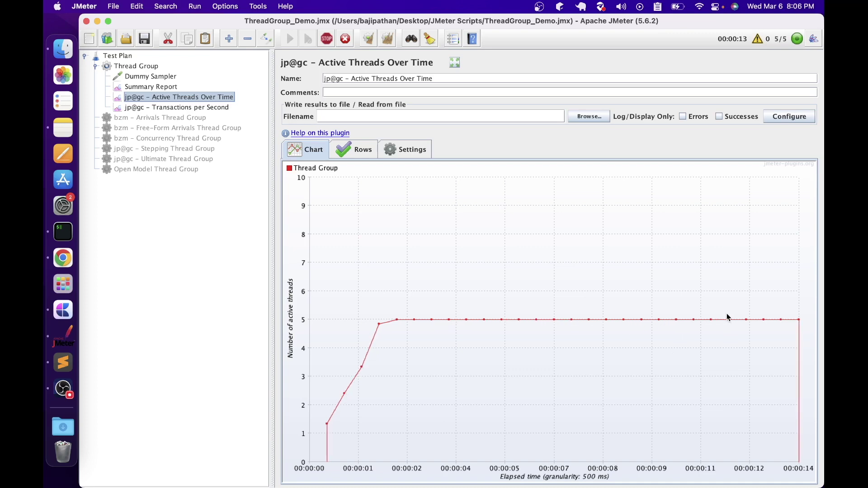
pyautogui.click(147, 76)
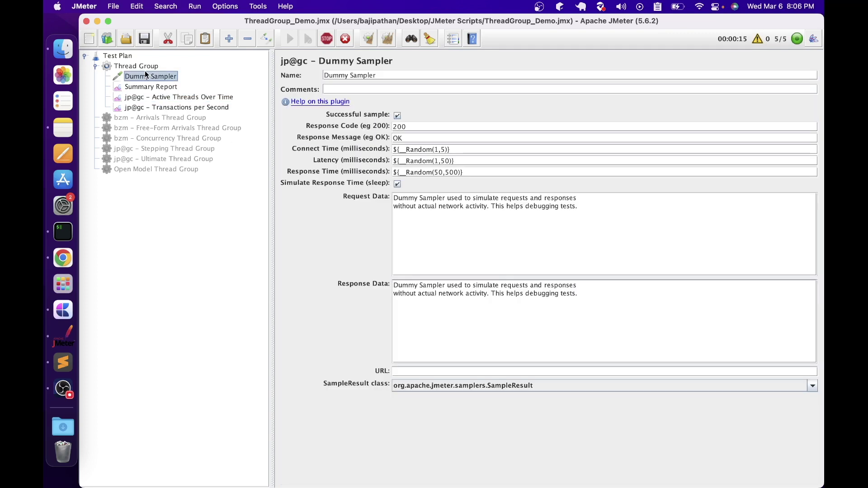
pyautogui.click(144, 70)
pyautogui.click(191, 108)
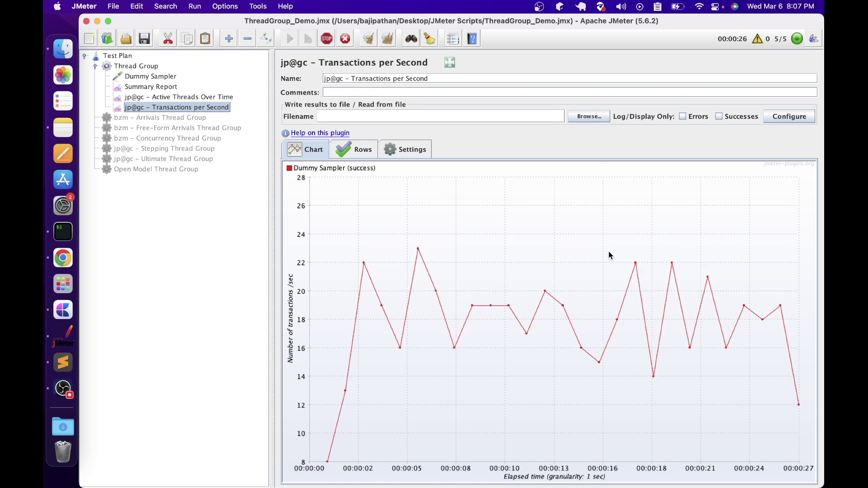
pyautogui.click(150, 87)
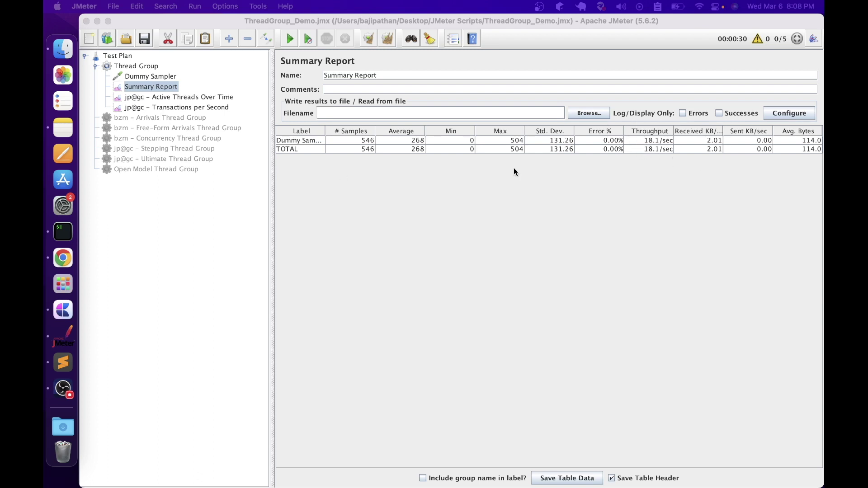
pyautogui.click(132, 77)
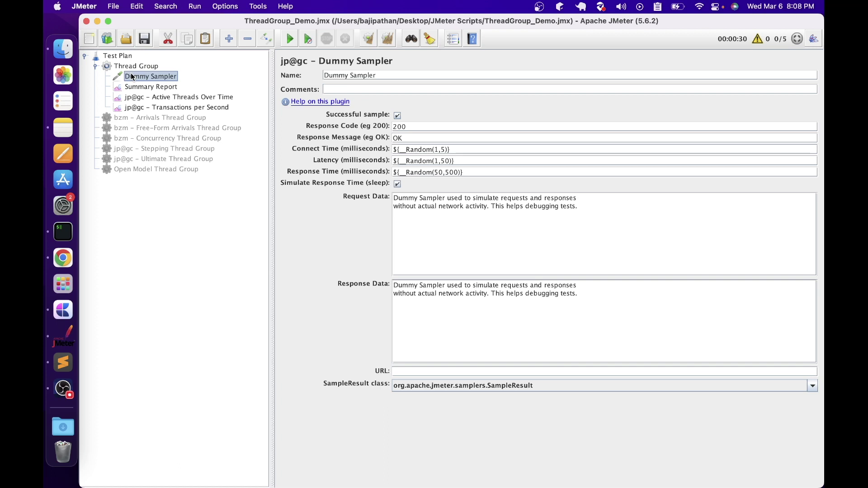
pyautogui.click(160, 68)
pyautogui.press('Down')
pyautogui.press('Down')
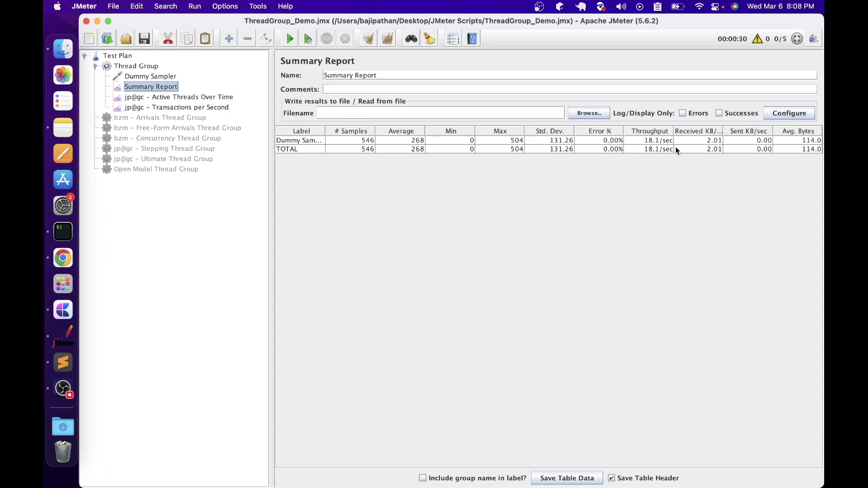
# Add a Constant Timer with a 300 ms thread delay to the Thread Group.
pyautogui.rightClick(136, 66)
pyautogui.moveTo(151, 68)
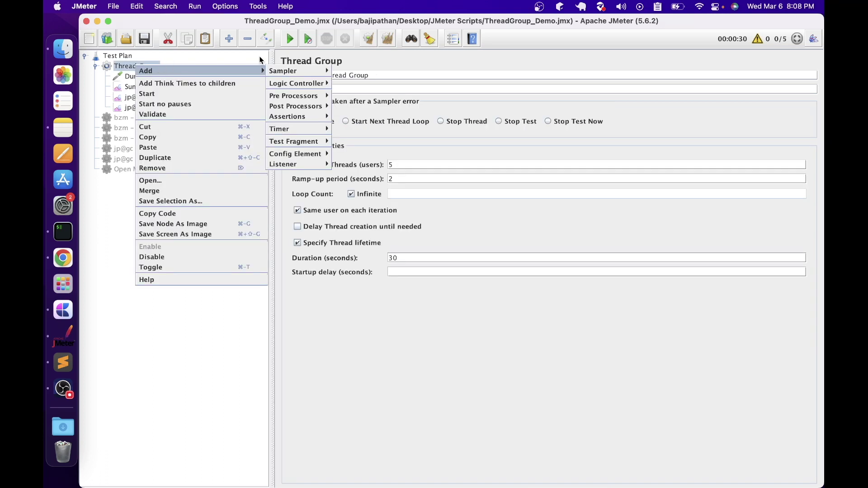
pyautogui.moveTo(289, 129)
pyautogui.click(221, 112)
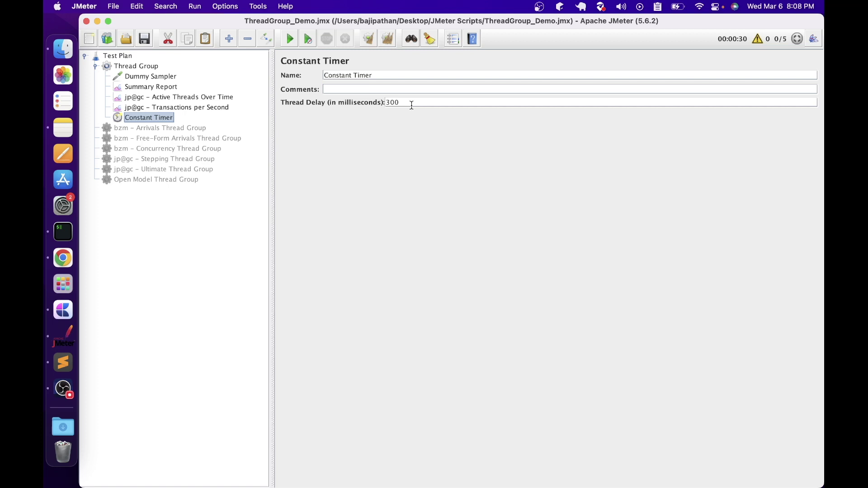
pyautogui.moveTo(411, 104); pyautogui.dragTo(369, 102)
# Run the test again with the Constant Timer and open the Transactions per Second chart.
pyautogui.click(134, 66)
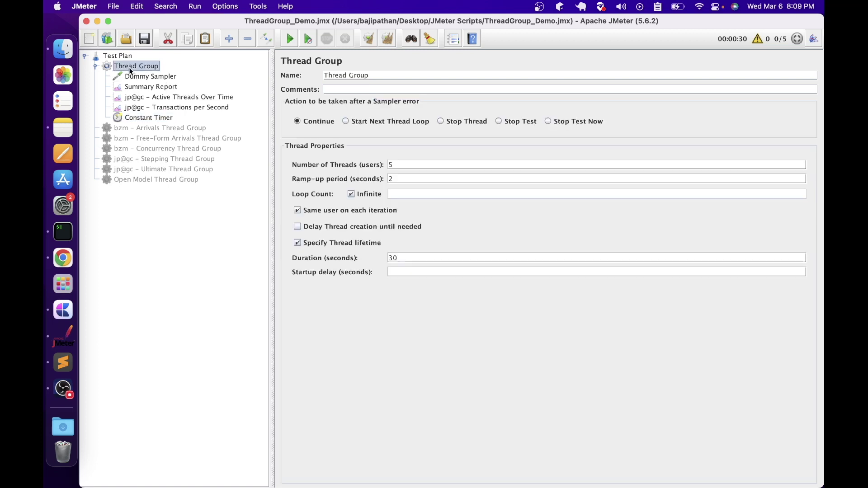
pyautogui.press('super+r')
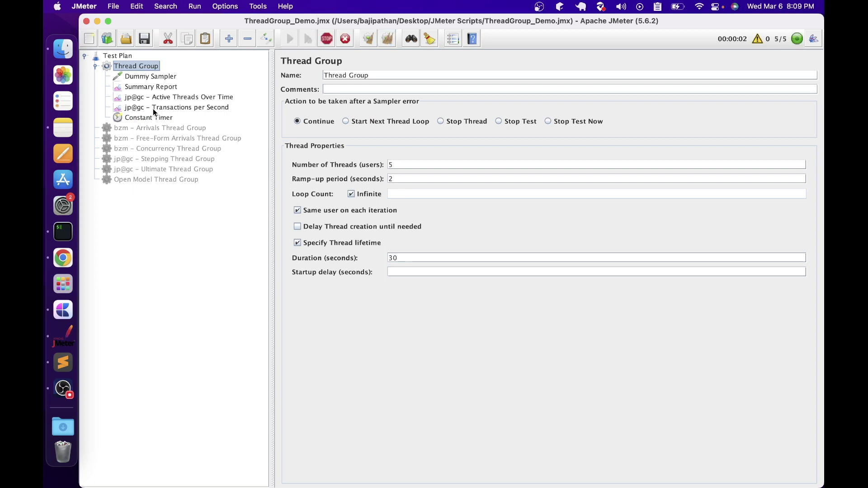
pyautogui.click(154, 108)
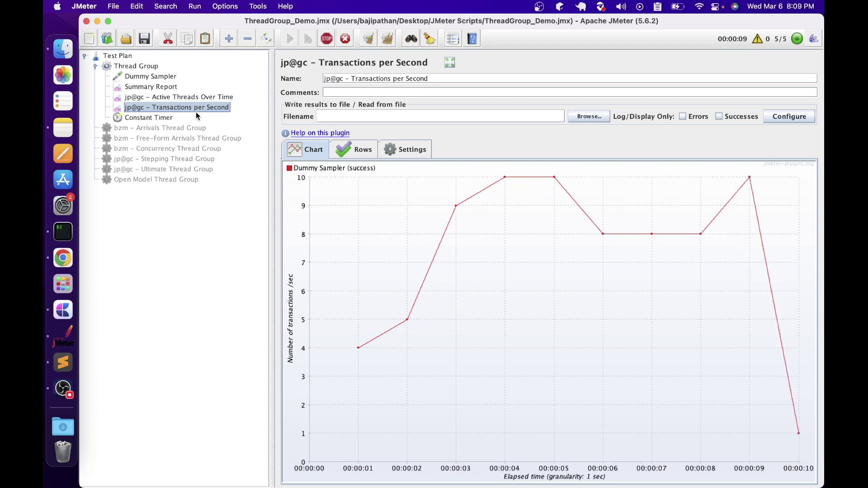
# Check the Constant Timer's delay against the Transactions per Second chart and the total throughput in the Summary Report.
pyautogui.click(145, 118)
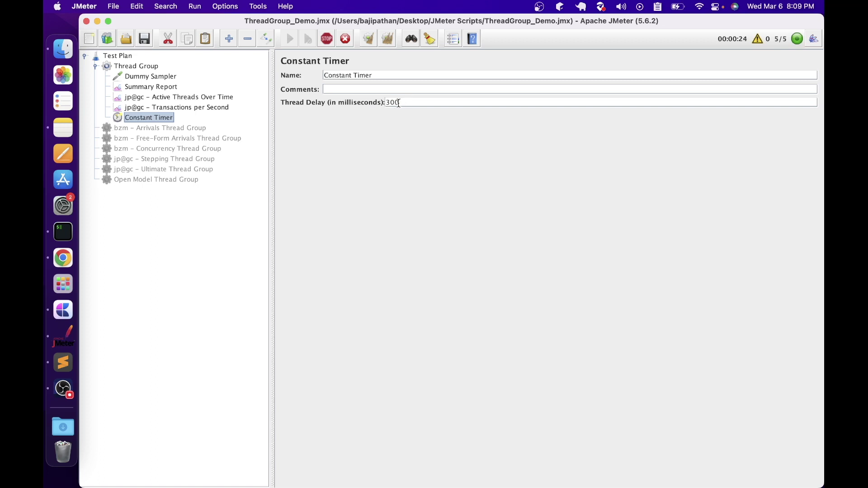
pyautogui.doubleClick(397, 102)
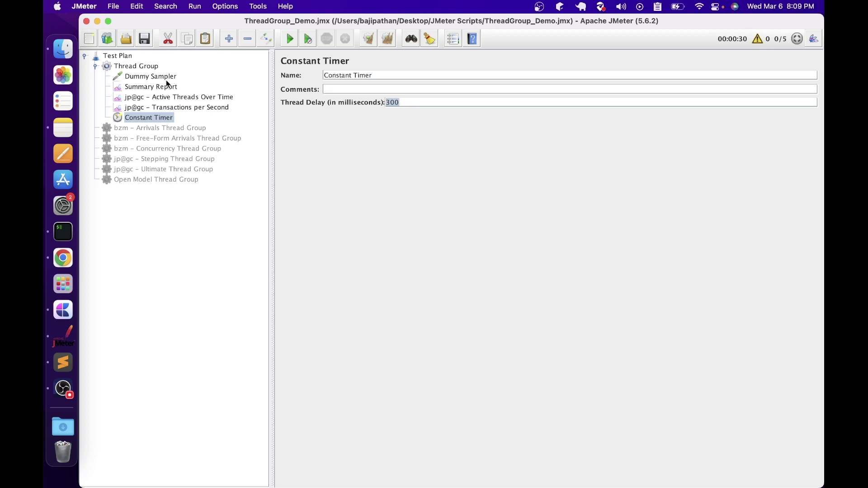
pyautogui.click(163, 107)
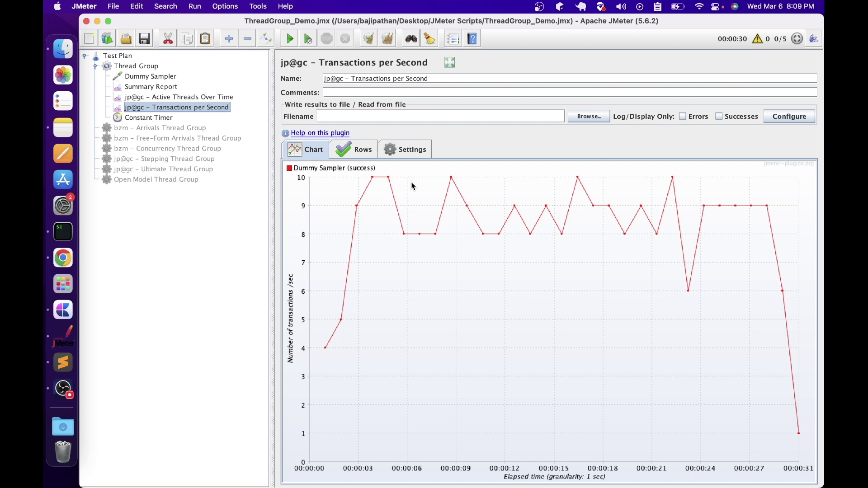
pyautogui.click(156, 85)
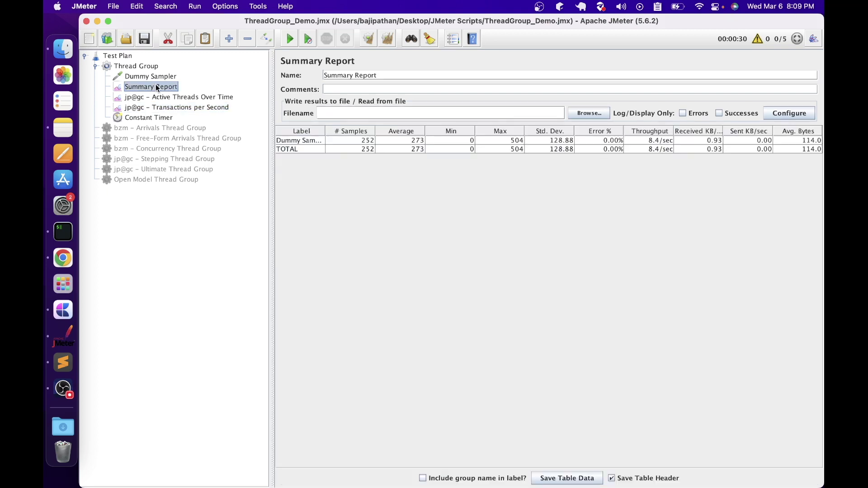
pyautogui.click(651, 150)
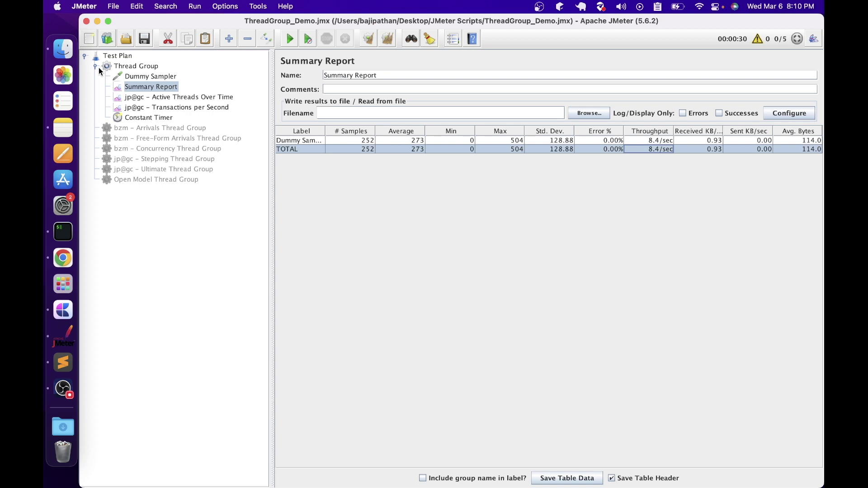
# Remove the Constant Timer and move the Dummy Sampler and the three listeners into the bzm - Arrivals Thread Group.
pyautogui.click(150, 76)
pyautogui.keyDown('shift'); pyautogui.click(176, 107); pyautogui.keyUp('shift')
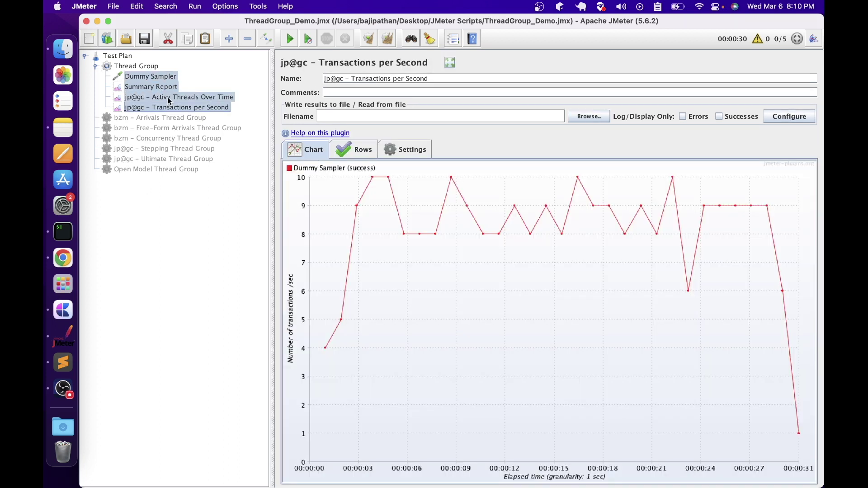
pyautogui.moveTo(151, 86); pyautogui.dragTo(154, 117)
# Disable the basic Thread Group and enable the bzm - Arrivals Thread Group.
pyautogui.click(136, 66)
pyautogui.rightClick(136, 66)
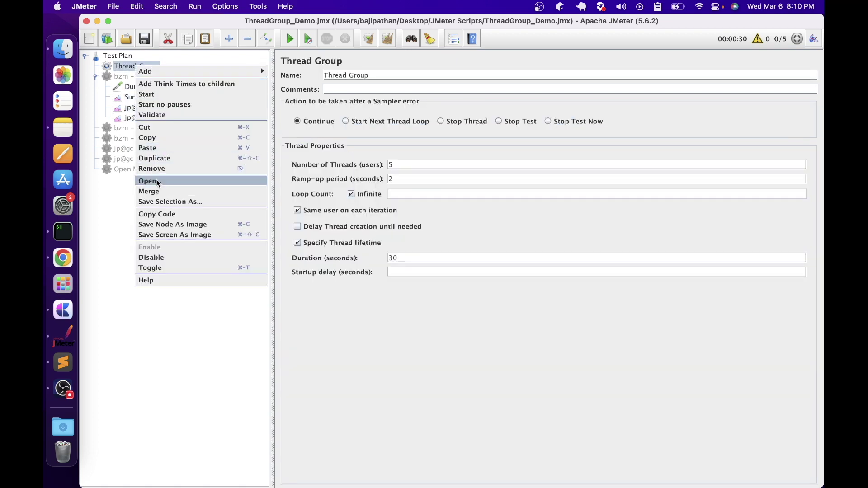
pyautogui.press('Escape')
pyautogui.rightClick(138, 128)
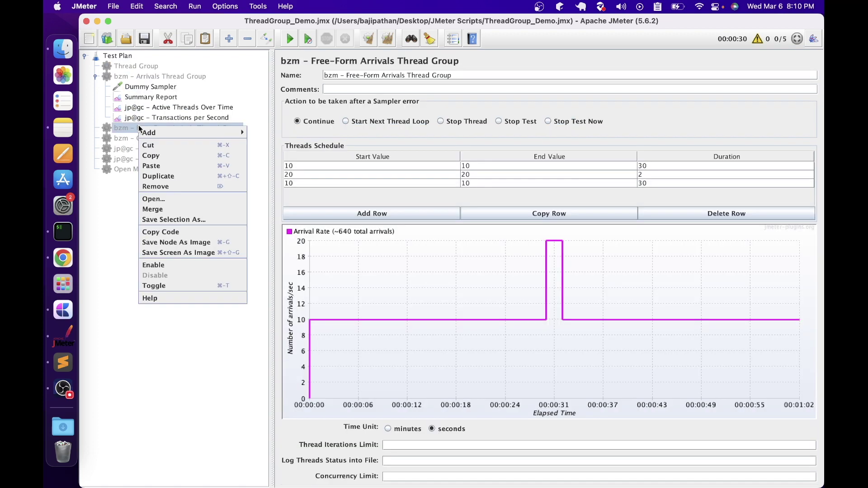
pyautogui.rightClick(131, 76)
pyautogui.click(90, 81)
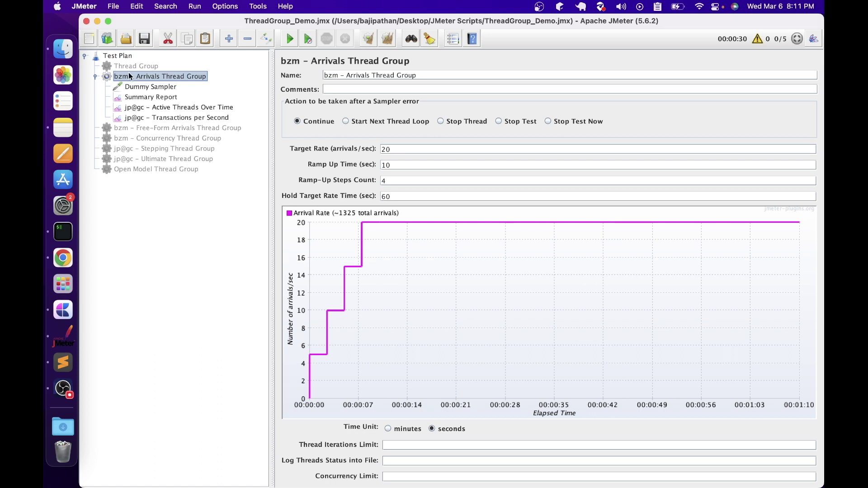
pyautogui.rightClick(109, 57)
# Try a Hold Target Rate Time of 600 seconds in the Arrivals Thread Group, and change it back to 60.
pyautogui.moveTo(181, 62)
pyautogui.moveTo(235, 64)
pyautogui.click(407, 153)
pyautogui.click(400, 165)
pyautogui.click(391, 182)
pyautogui.doubleClick(383, 179)
pyautogui.click(415, 197)
pyautogui.write('0')
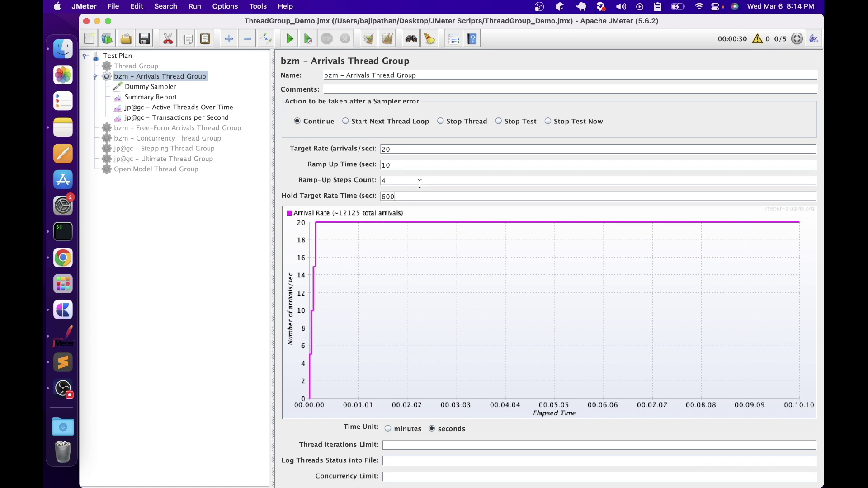
pyautogui.press('BackSpace')
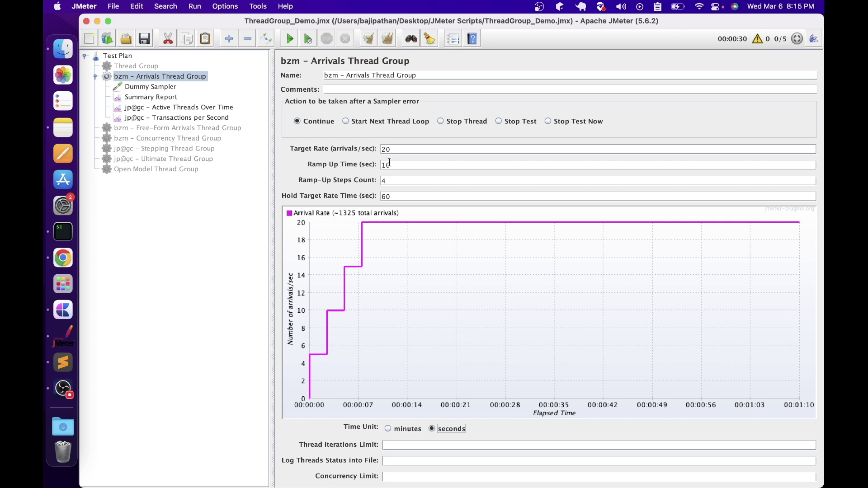
# Set the Arrivals Thread Group's time unit to minutes.
pyautogui.click(389, 430)
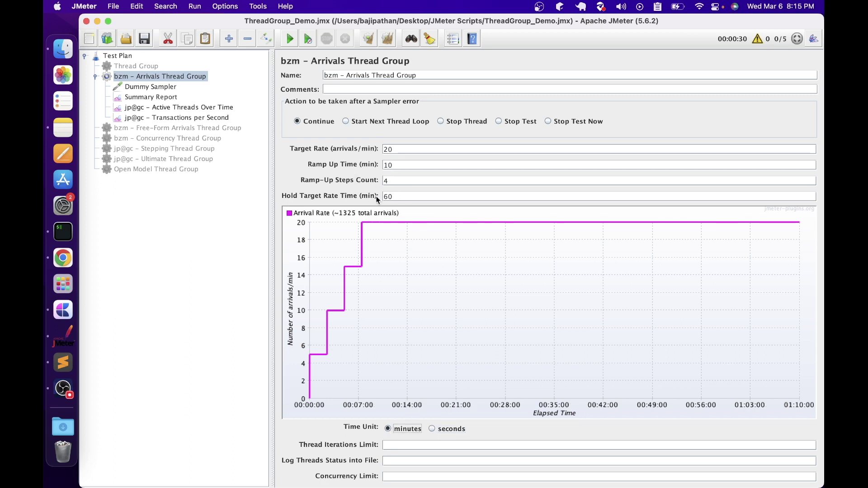
pyautogui.click(406, 150)
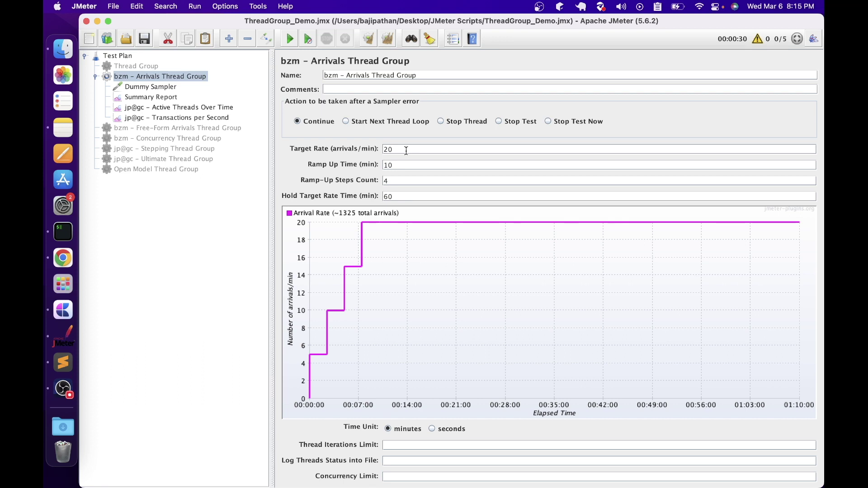
# Set the Arrivals Thread Group's time unit to seconds.
pyautogui.click(438, 427)
pyautogui.click(444, 445)
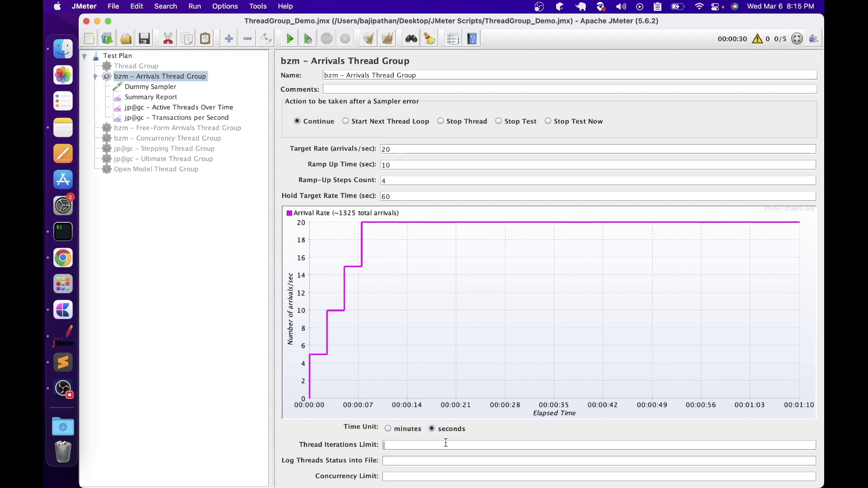
pyautogui.click(422, 460)
pyautogui.press('Tab')
# Set the Arrivals Thread Group's Hold Target Rate Time to 30 seconds and save the test plan.
pyautogui.moveTo(382, 196); pyautogui.dragTo(391, 196)
pyautogui.press('Right')
pyautogui.hotkey('shift', 'Left')
pyautogui.press('Left')
pyautogui.press('Delete')
pyautogui.write('3')
pyautogui.click(149, 40)
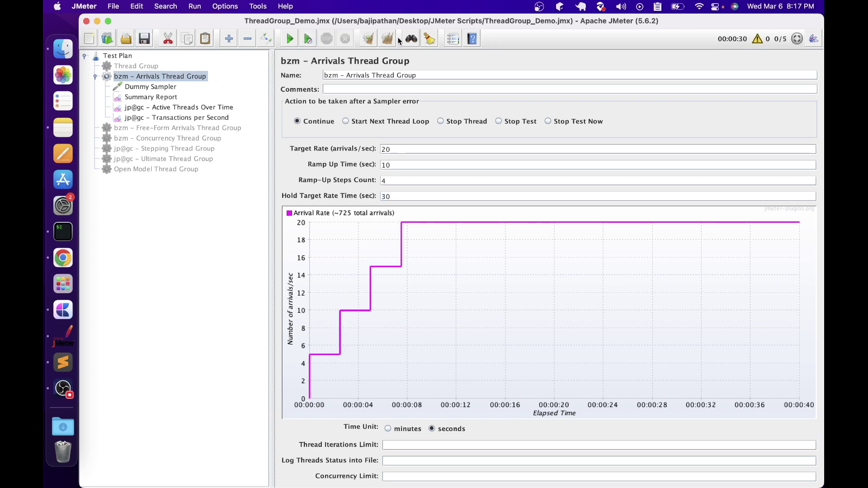
# Run the Arrivals Thread Group test and review its Summary Report, Active Threads Over Time and Transactions per Second results.
pyautogui.click(288, 39)
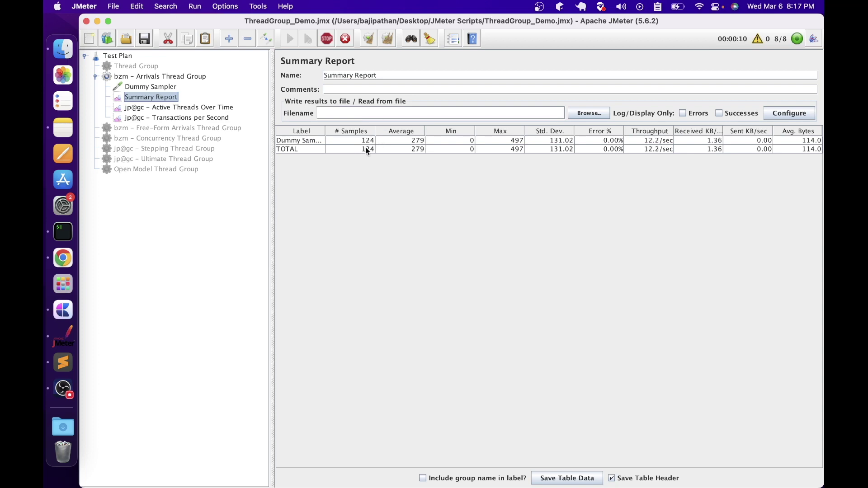
pyautogui.click(146, 86)
pyautogui.click(153, 76)
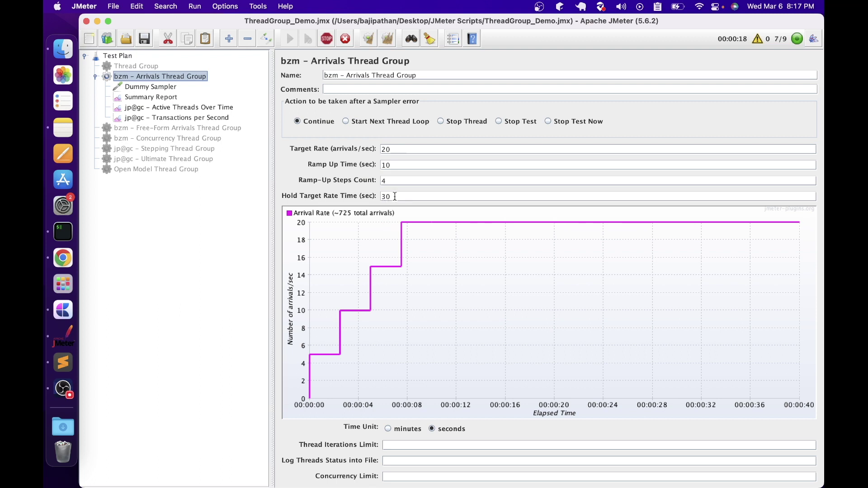
pyautogui.press('Down')
pyautogui.press('Down')
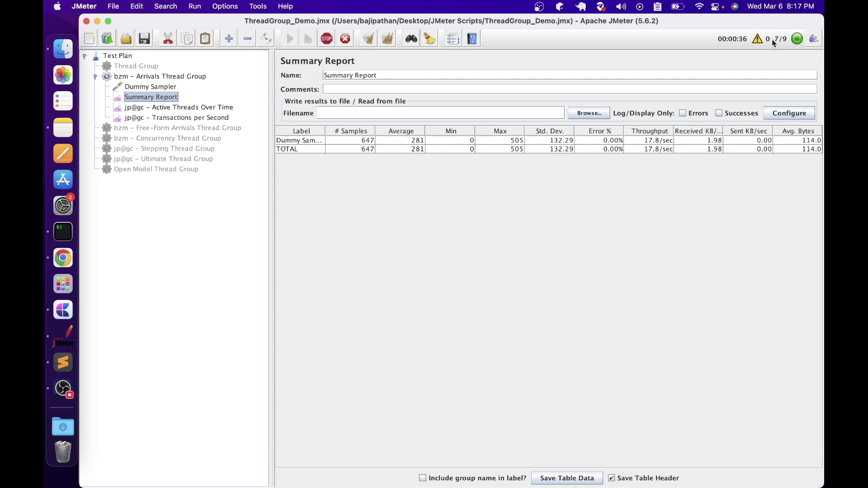
pyautogui.click(158, 108)
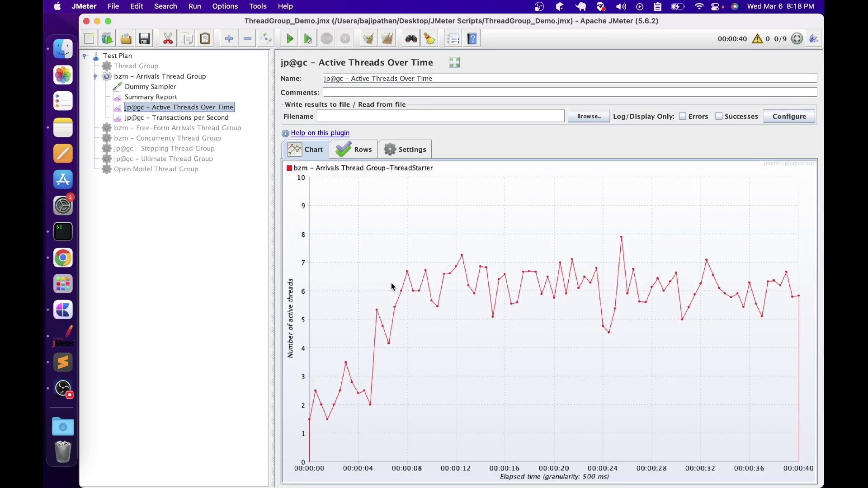
pyautogui.click(202, 120)
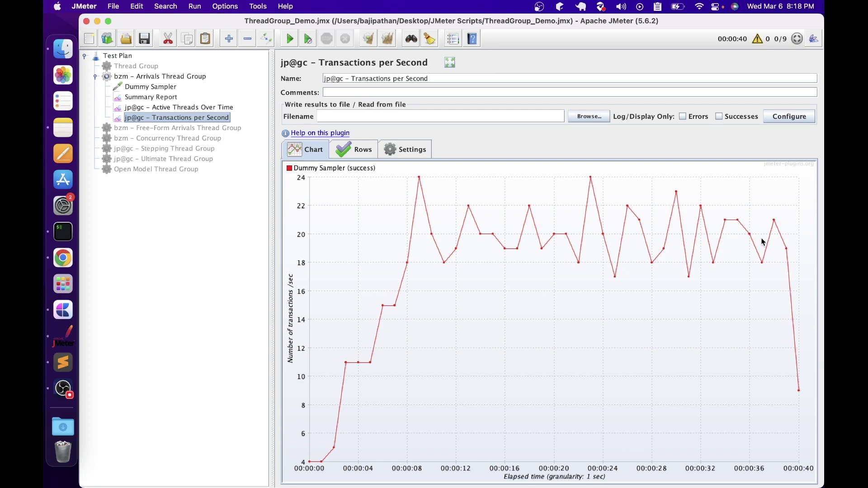
# Set the Arrivals Thread Group's Concurrency Limit to 5 and rerun the test.
pyautogui.click(166, 77)
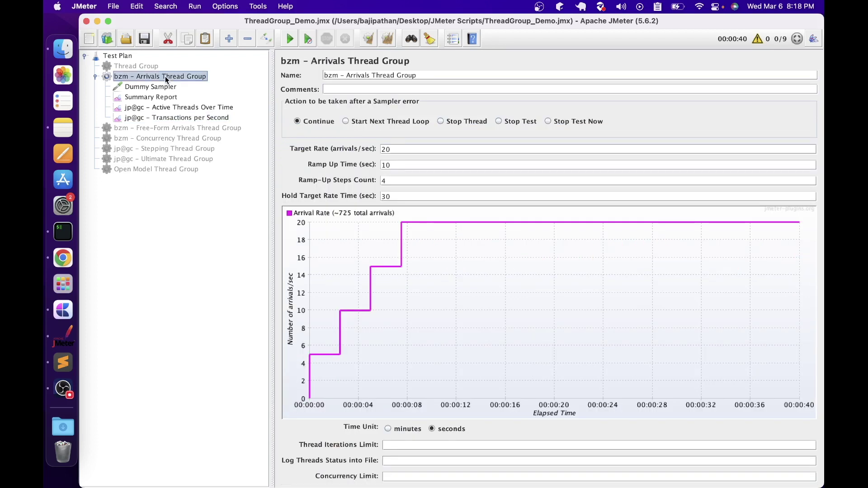
pyautogui.click(386, 476)
pyautogui.write('5')
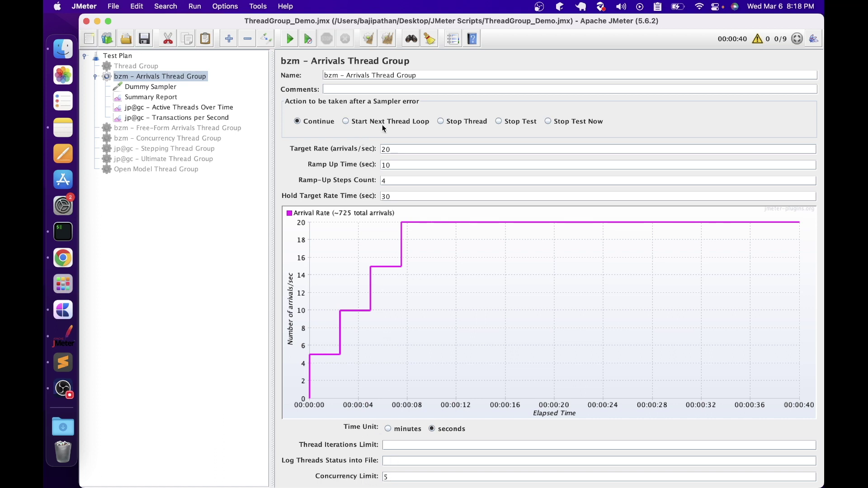
pyautogui.click(291, 42)
# Review the concurrency-limited run in the Active Threads Over Time and Transactions per Second charts and the Summary Report.
pyautogui.click(153, 109)
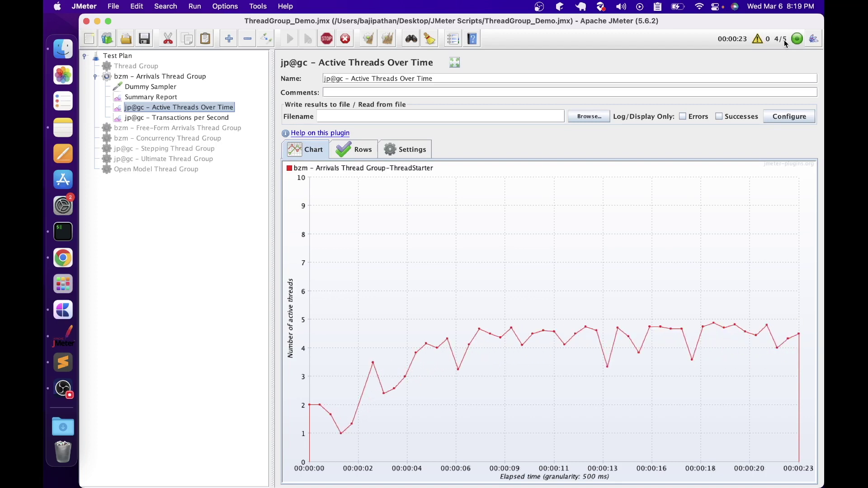
pyautogui.click(172, 118)
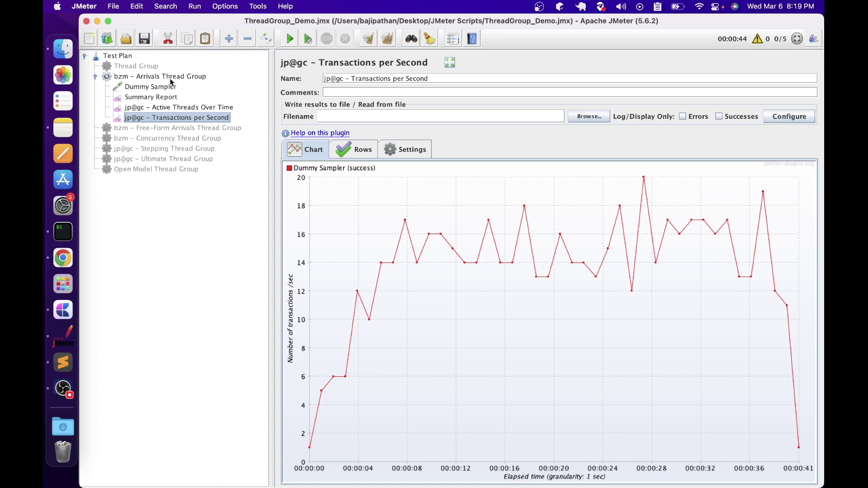
pyautogui.click(171, 78)
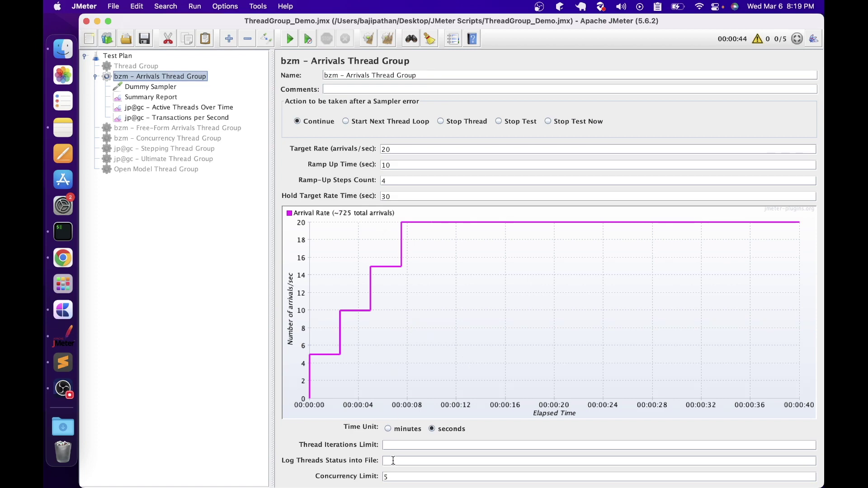
pyautogui.click(152, 87)
pyautogui.click(162, 97)
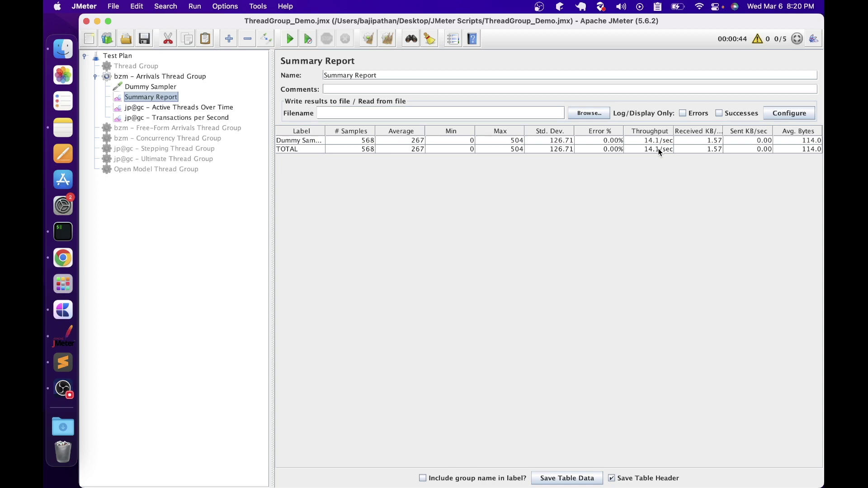
# Move the Dummy Sampler and the three listeners into the bzm - Free-Form Arrivals Thread Group.
pyautogui.click(141, 87)
pyautogui.keyDown('shift'); pyautogui.click(145, 120); pyautogui.keyUp('shift')
pyautogui.moveTo(146, 119); pyautogui.dragTo(165, 129)
# Disable the bzm - Arrivals Thread Group and enable the bzm - Free-Form Arrivals Thread Group.
pyautogui.rightClick(138, 75)
pyautogui.click(155, 269)
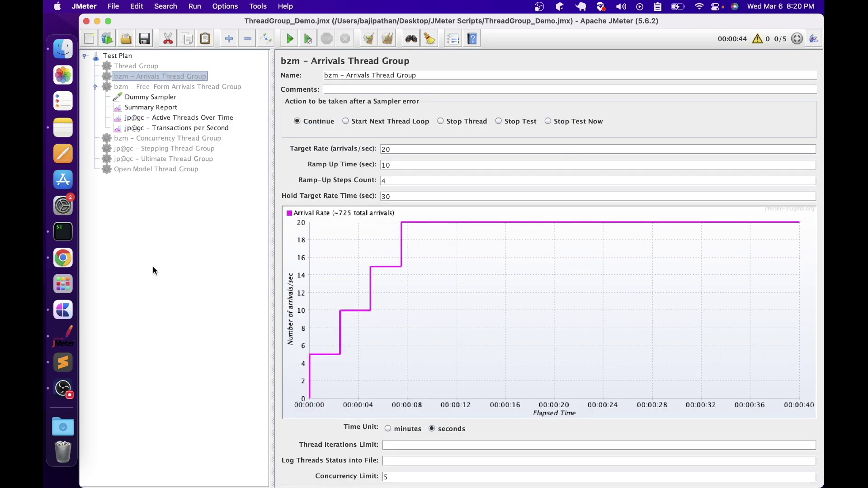
pyautogui.rightClick(136, 86)
pyautogui.click(156, 202)
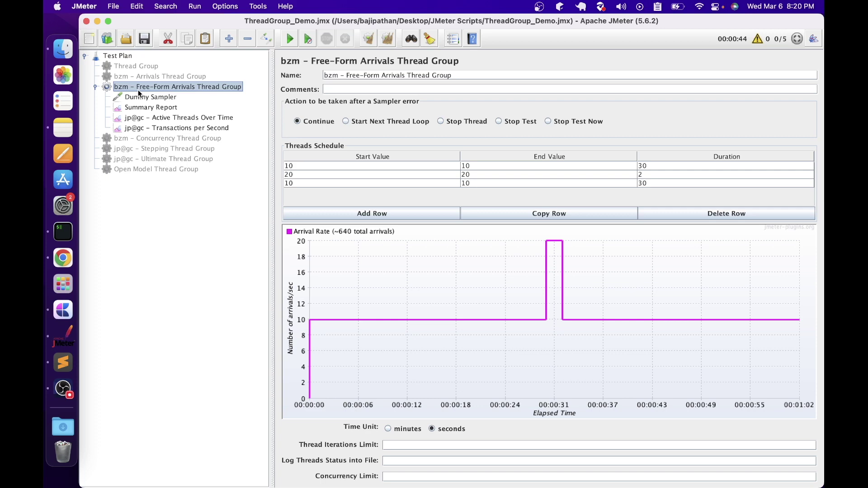
# Compare the Arrivals Thread Group's rate settings with the rows of the Free-Form Arrivals Thread Group's Threads Schedule.
pyautogui.click(169, 77)
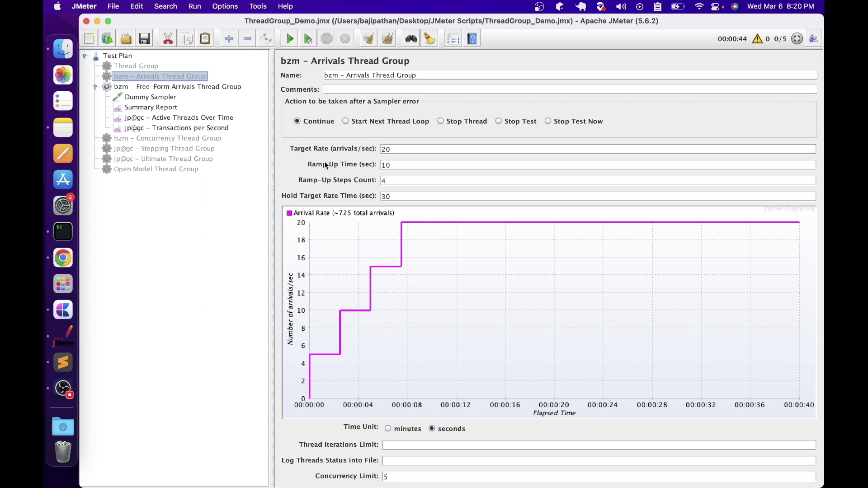
pyautogui.click(174, 89)
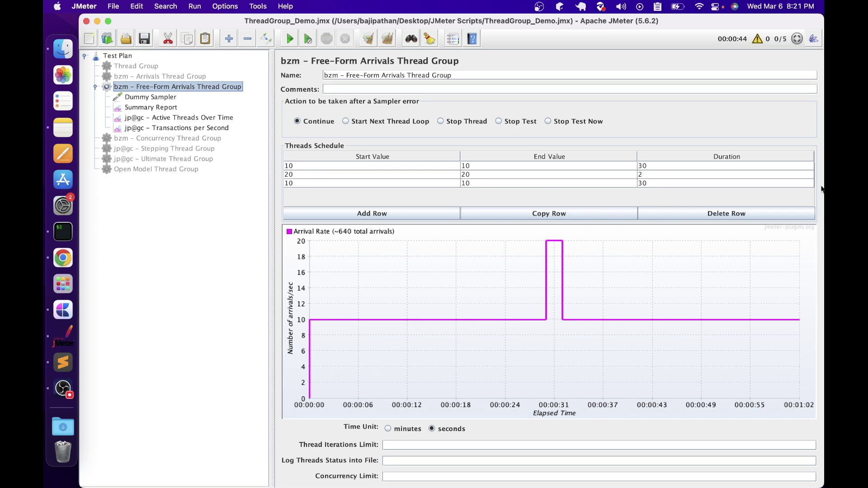
pyautogui.click(294, 184)
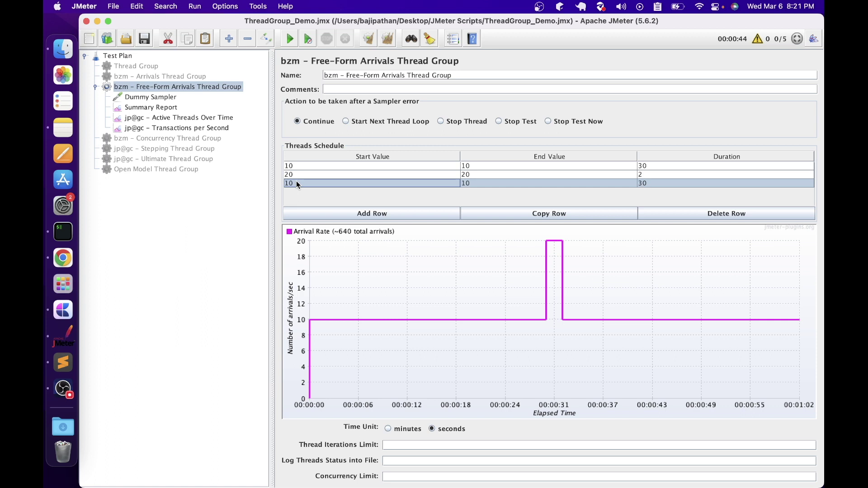
pyautogui.click(658, 186)
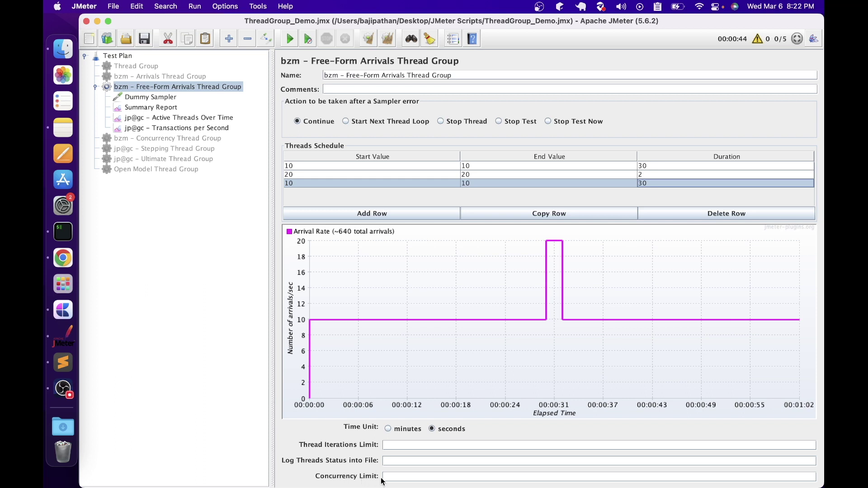
pyautogui.click(306, 319)
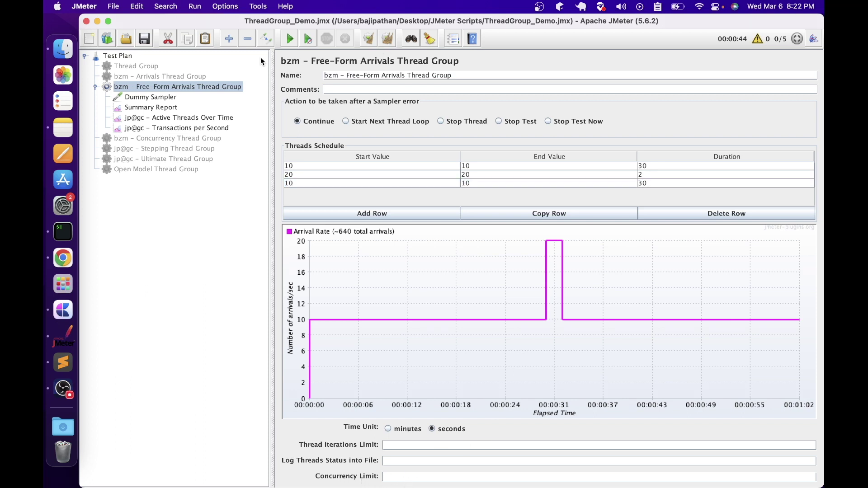
# Run the Free-Form Arrivals Thread Group test and follow its Summary Report, Active Threads Over Time and Transactions per Second results.
pyautogui.click(290, 39)
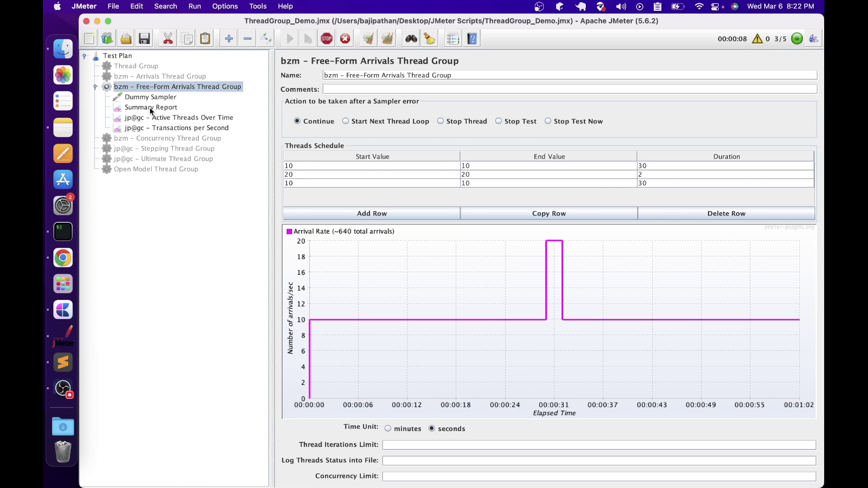
pyautogui.click(151, 107)
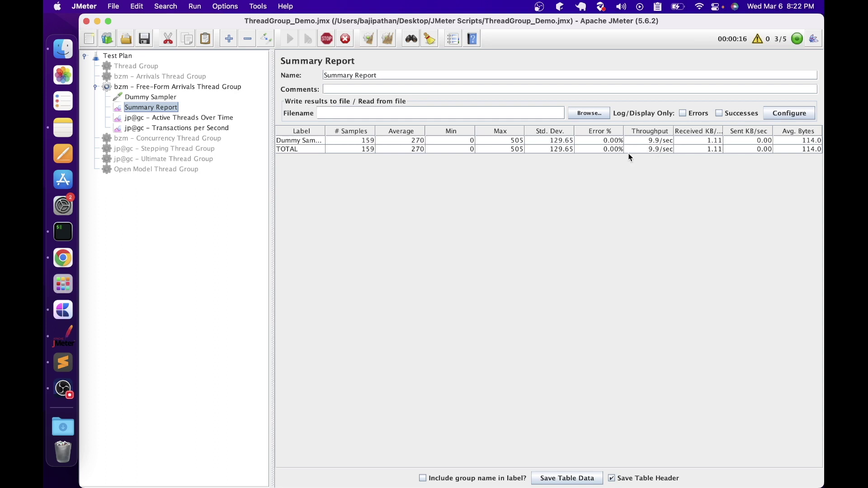
pyautogui.click(192, 117)
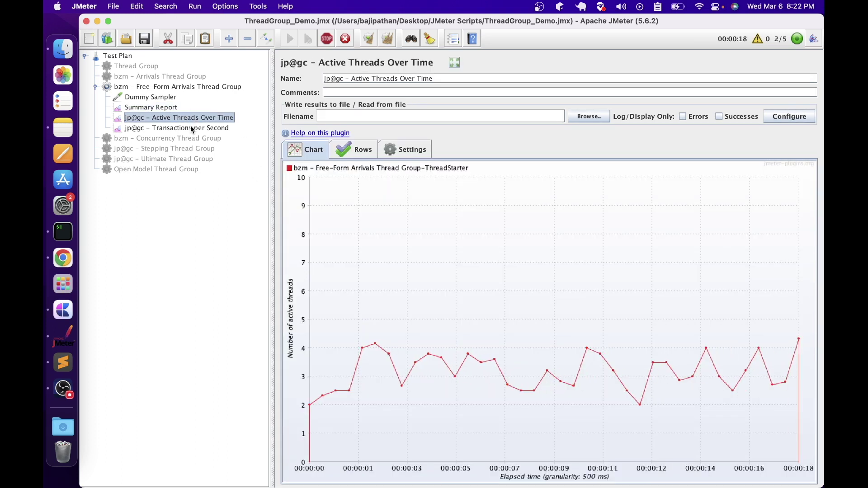
pyautogui.click(192, 128)
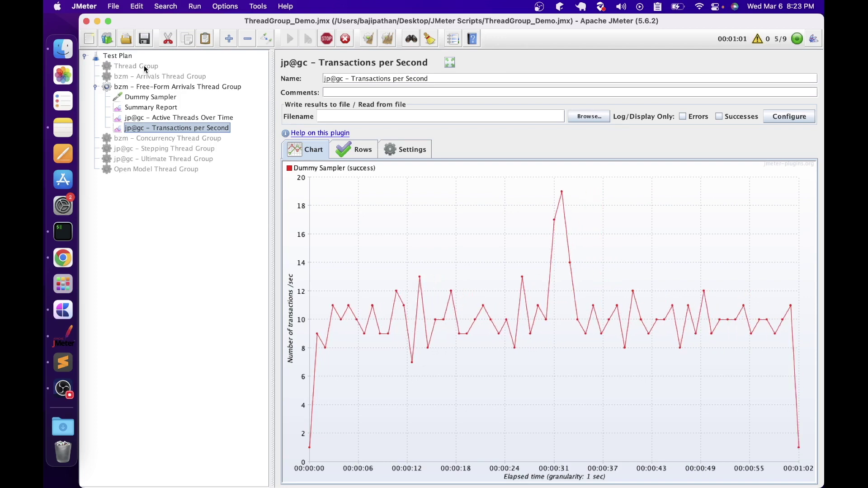
# Compare the basic Thread Group's properties and the Free-Form Threads Schedule with the Transactions per Second chart.
pyautogui.click(144, 66)
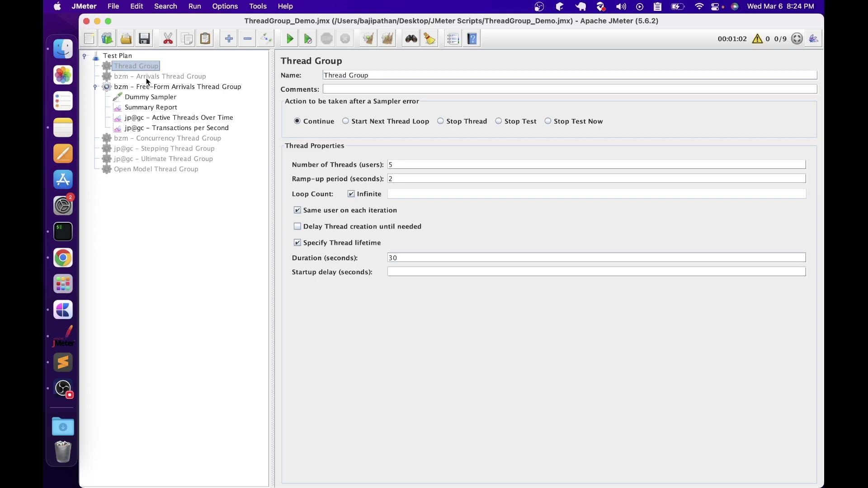
pyautogui.click(146, 86)
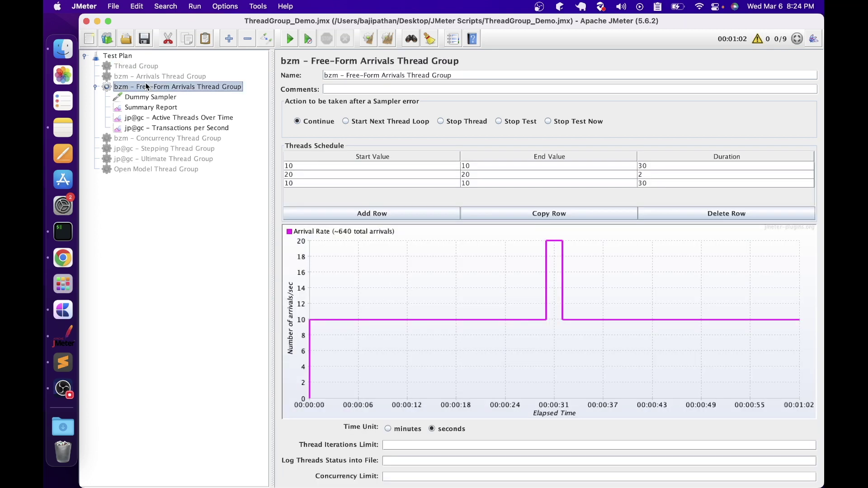
pyautogui.click(177, 128)
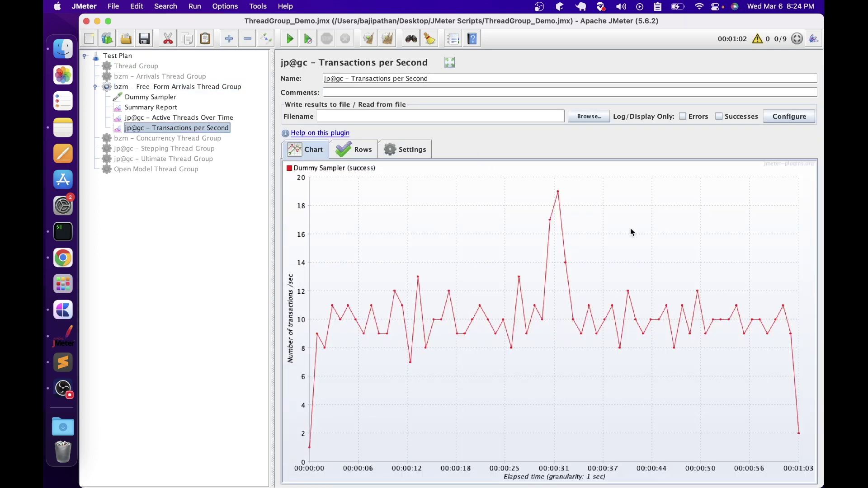
# Open the log viewer from the Free-Form Arrivals Thread Group and examine the entries on thread starts, the schedule's end and test completion.
pyautogui.press('Left')
pyautogui.click(757, 39)
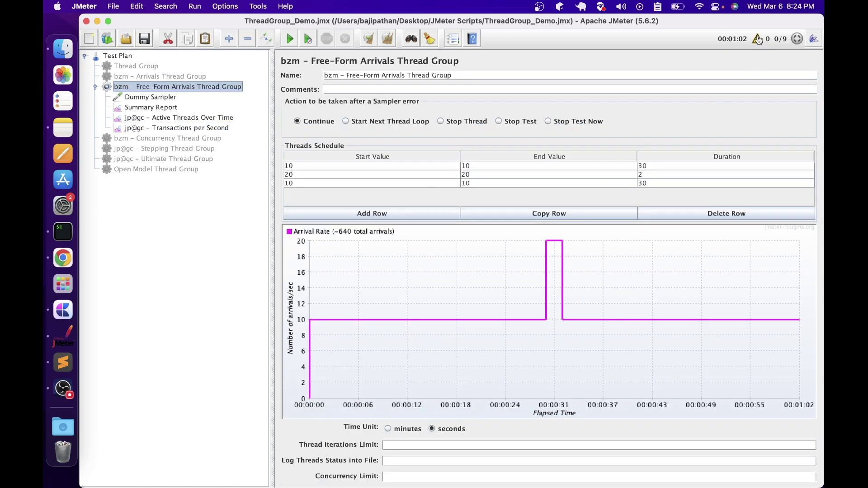
pyautogui.moveTo(497, 303); pyautogui.dragTo(581, 303)
pyautogui.moveTo(483, 310); pyautogui.dragTo(684, 358)
pyautogui.moveTo(551, 359); pyautogui.dragTo(643, 364)
pyautogui.moveTo(512, 359); pyautogui.dragTo(646, 359)
pyautogui.scroll(2, 588, 367)
pyautogui.scroll(2, 589, 367)
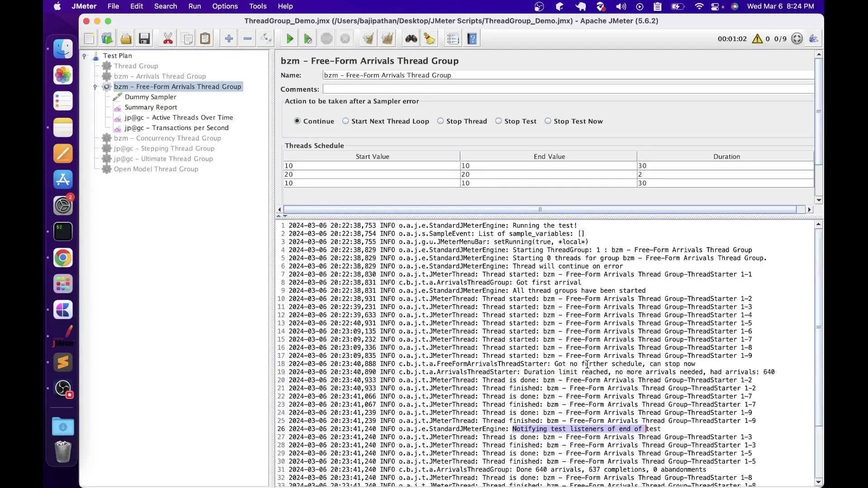
pyautogui.scroll(-1, 585, 361)
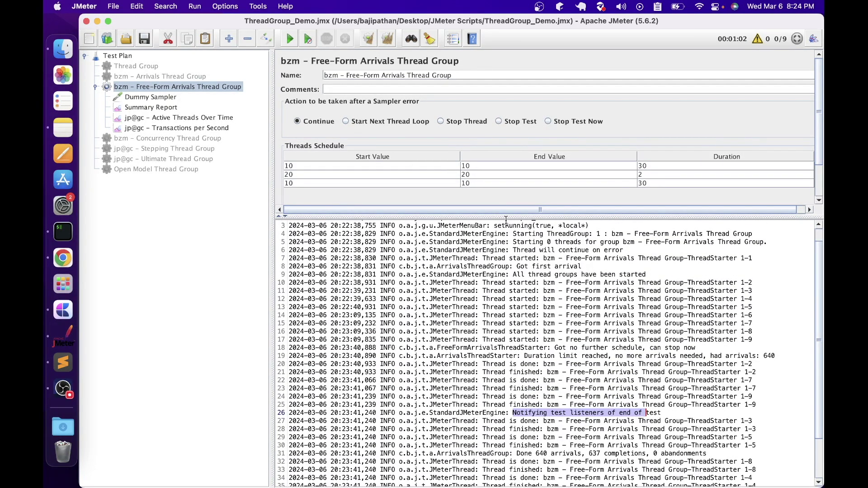
# Review the Free-Form Arrivals run's Summary Report and Active Threads Over Time chart.
pyautogui.click(129, 84)
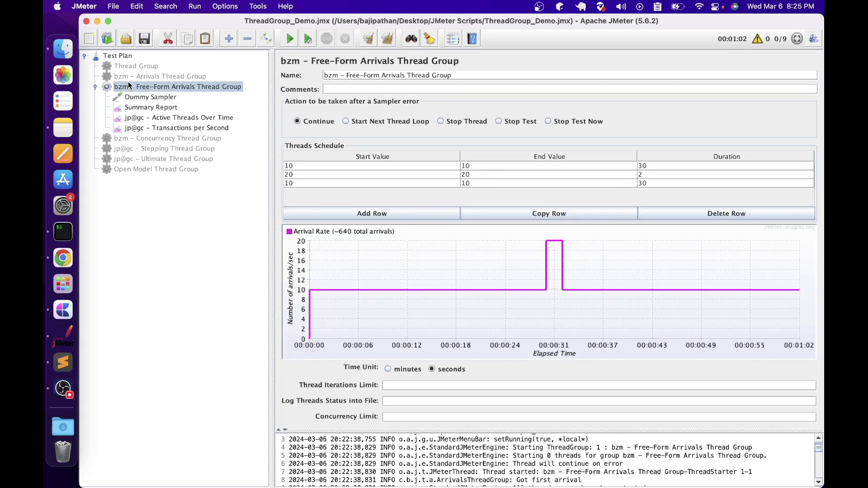
pyautogui.click(131, 109)
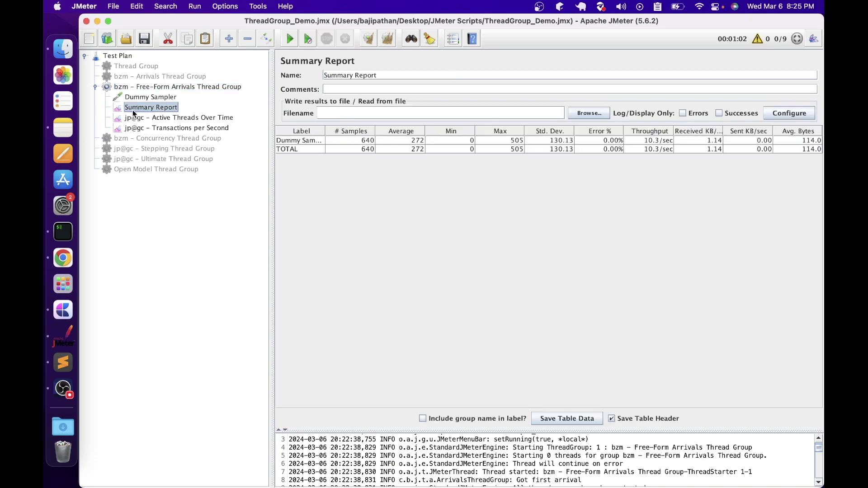
pyautogui.click(145, 118)
# Move the Dummy Sampler and three listeners into the bzm - Concurrency Thread Group, and enable that group in place of the Free-Form Arrivals one.
pyautogui.click(148, 127)
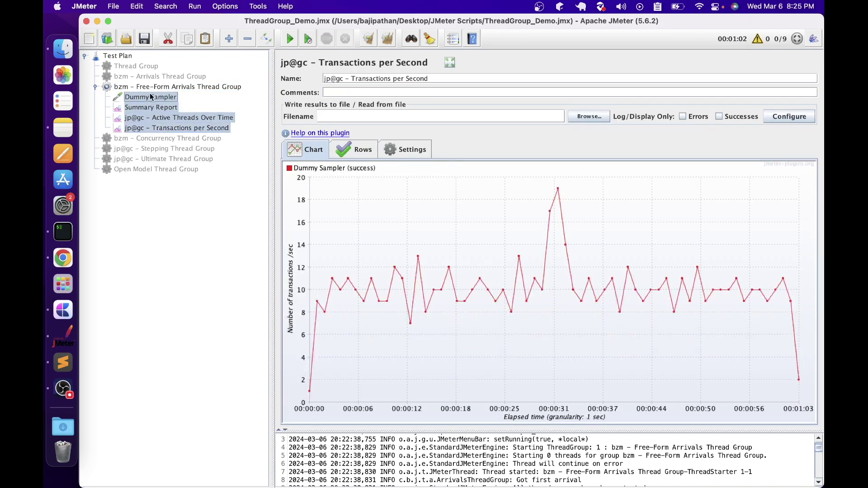
pyautogui.rightClick(150, 90)
pyautogui.click(129, 97)
pyautogui.rightClick(129, 97)
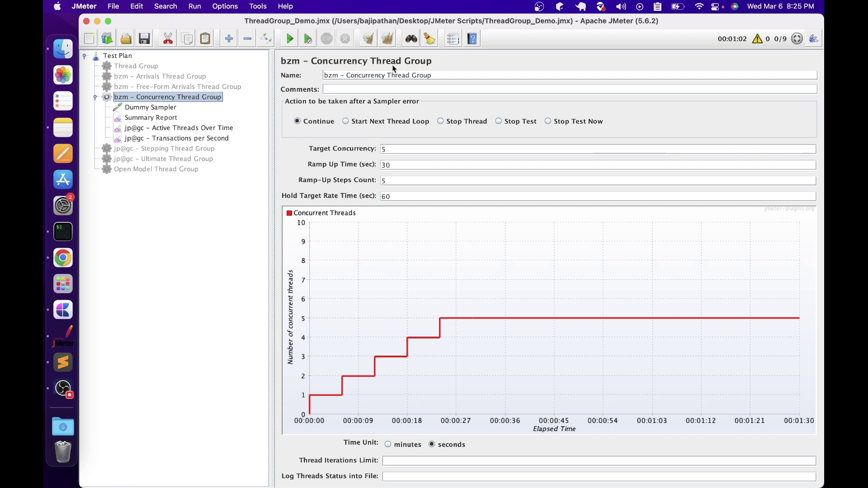
# Examine the Concurrency Thread Group's Target Concurrency and Ramp Up Time settings.
pyautogui.doubleClick(387, 147)
pyautogui.click(407, 160)
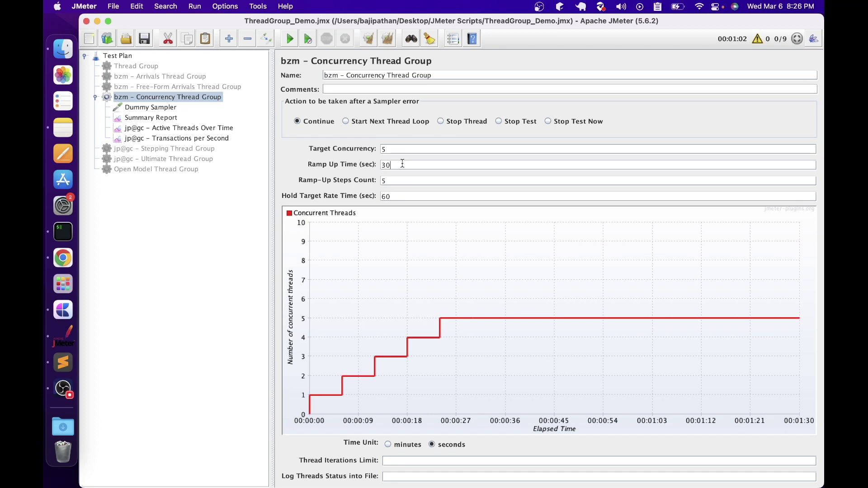
# Try minutes as the Concurrency Thread Group's time unit and return it to seconds.
pyautogui.press('Tab')
pyautogui.click(404, 445)
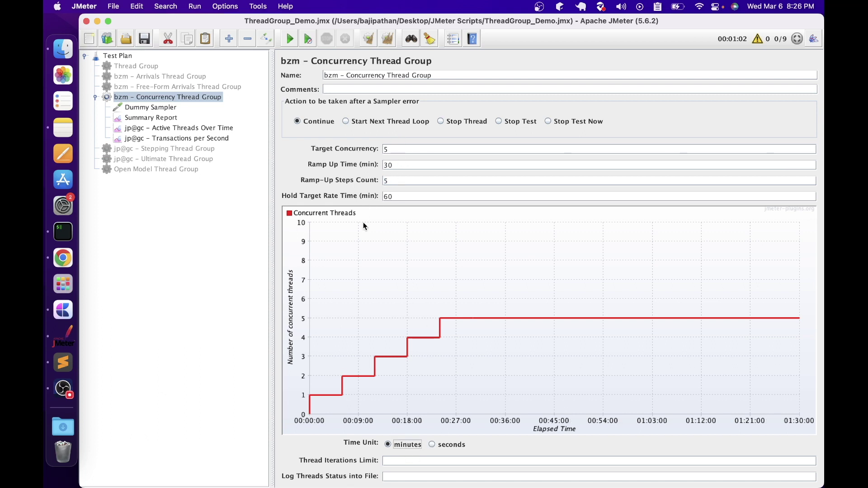
pyautogui.click(393, 164)
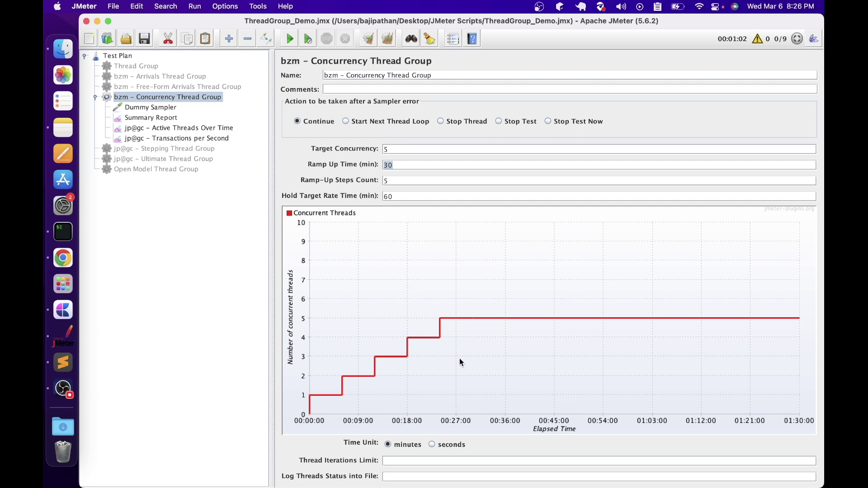
pyautogui.click(382, 164)
pyautogui.moveTo(398, 165); pyautogui.dragTo(357, 166)
pyautogui.click(442, 443)
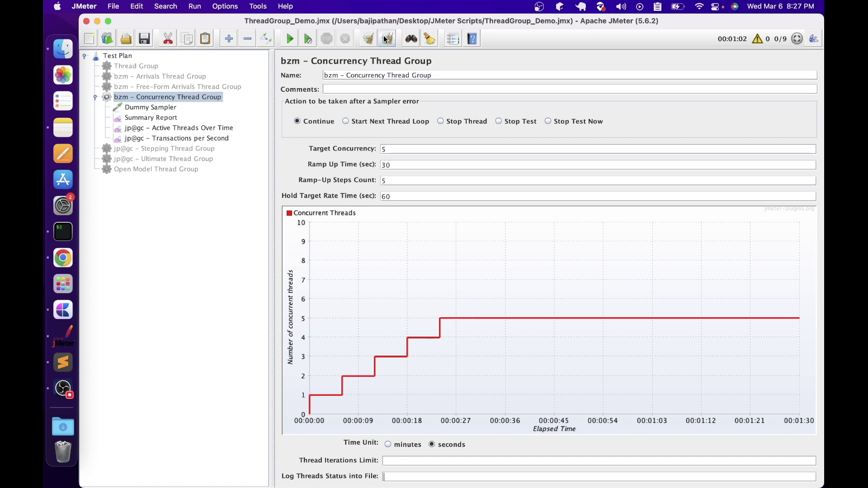
# Run the Concurrency Thread Group test and compare its Active Threads Over Time chart with the group's Hold Target Rate Time setting.
pyautogui.click(281, 38)
pyautogui.click(177, 129)
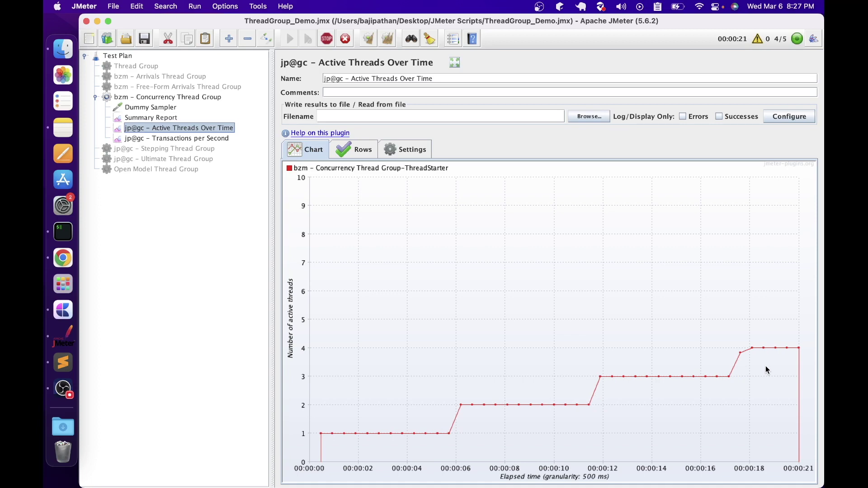
pyautogui.click(201, 97)
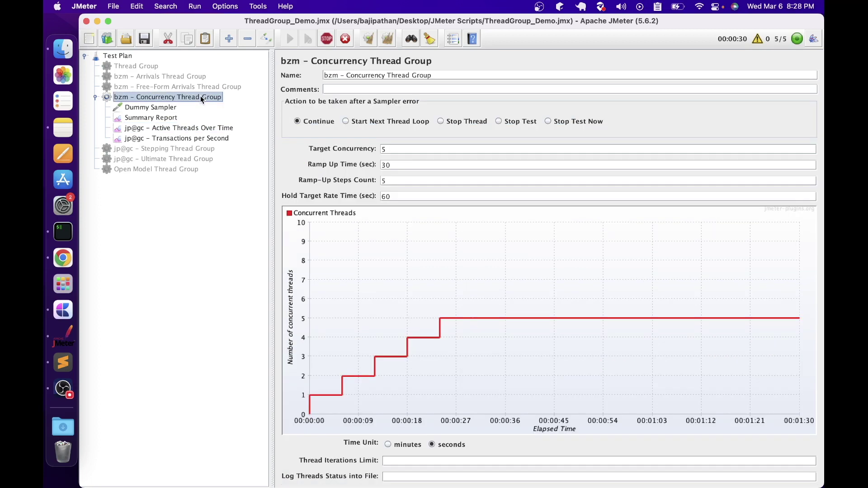
pyautogui.moveTo(401, 196); pyautogui.dragTo(367, 189)
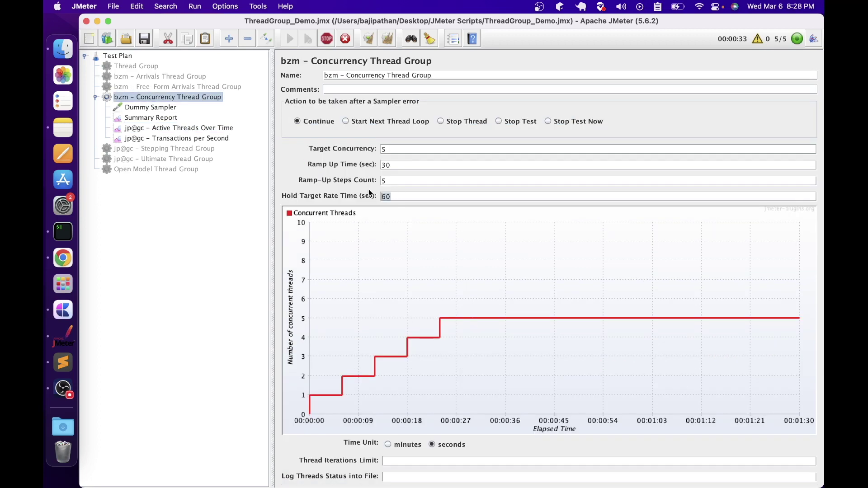
# Review the Concurrency run's Active Threads Over Time chart, Transactions per Second chart and Summary Report.
pyautogui.click(165, 138)
pyautogui.click(164, 128)
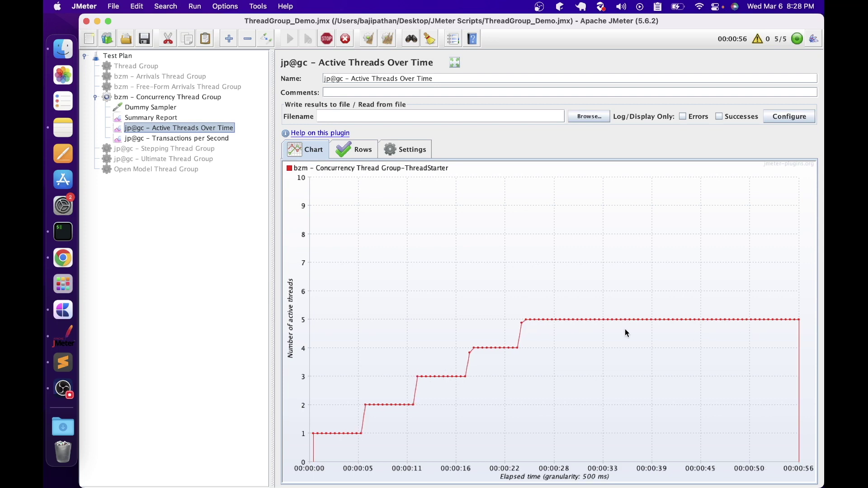
pyautogui.click(171, 138)
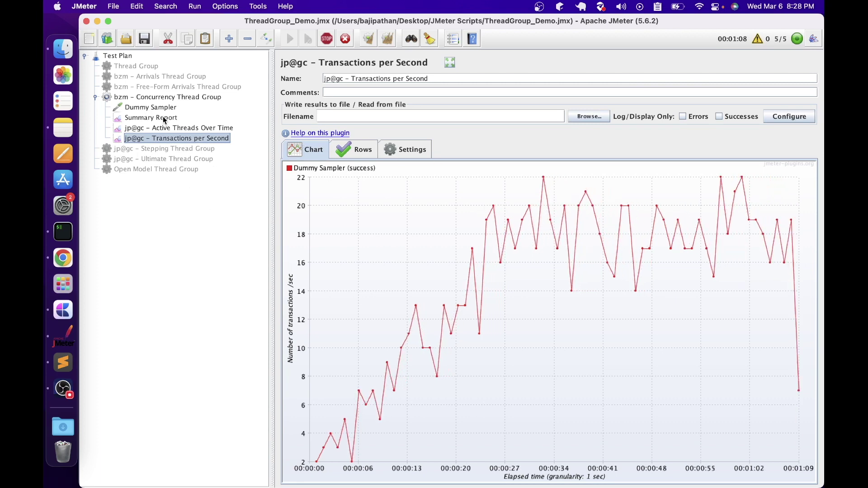
pyautogui.click(164, 118)
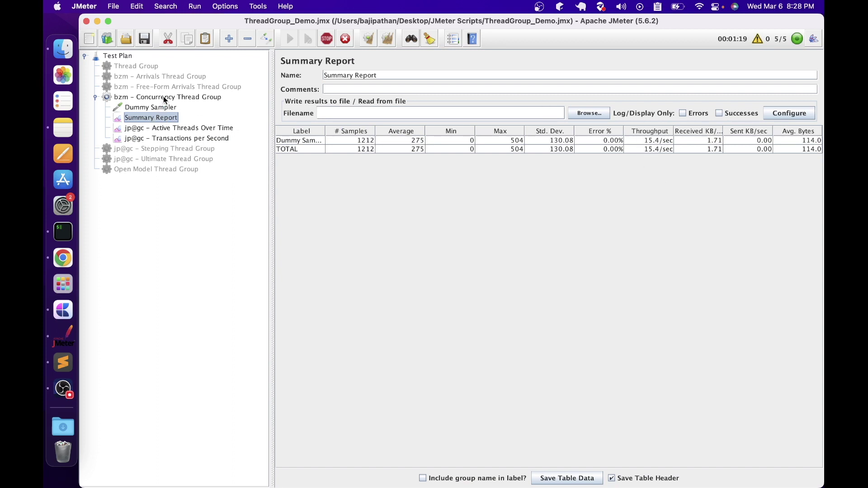
pyautogui.click(169, 130)
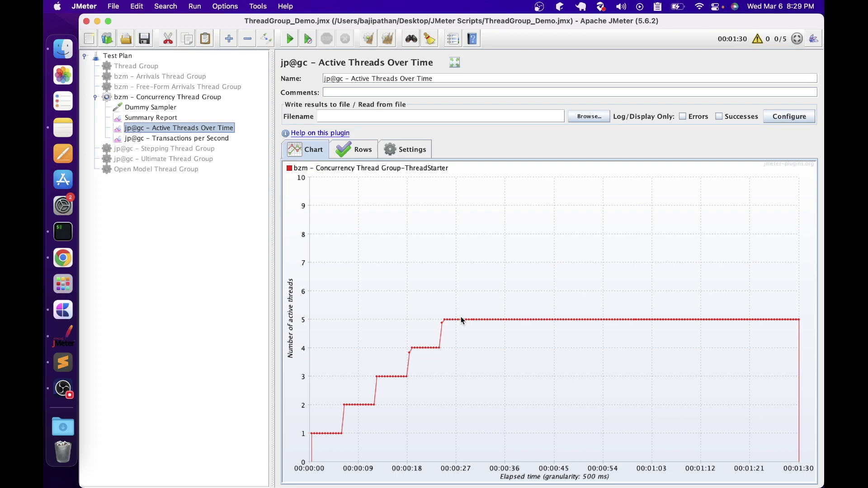
# Move the Dummy Sampler and three listeners into the jp@gc - Stepping Thread Group, and enable that group in place of the Concurrency one.
pyautogui.click(150, 107)
pyautogui.keyDown('shift'); pyautogui.click(171, 137); pyautogui.keyUp('shift')
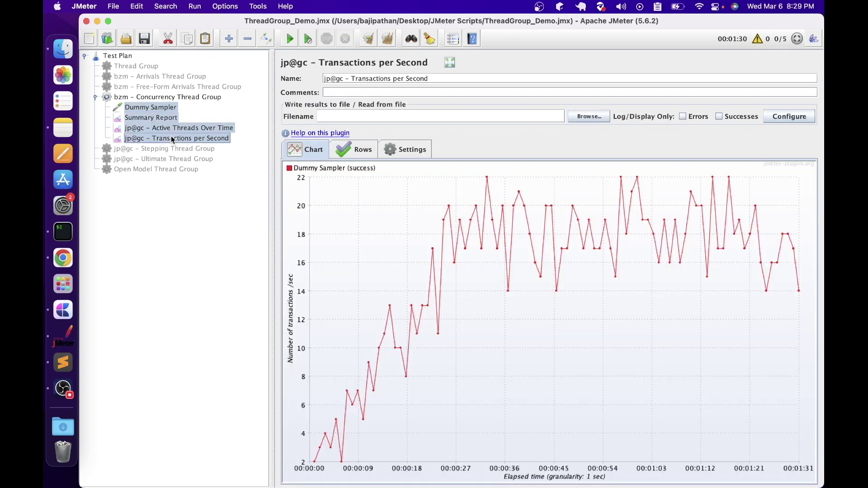
pyautogui.keyDown('shift'); pyautogui.click(172, 119); pyautogui.keyUp('shift')
pyautogui.keyDown('shift'); pyautogui.click(172, 138); pyautogui.keyUp('shift')
pyautogui.moveTo(172, 139); pyautogui.dragTo(179, 148)
pyautogui.rightClick(122, 108)
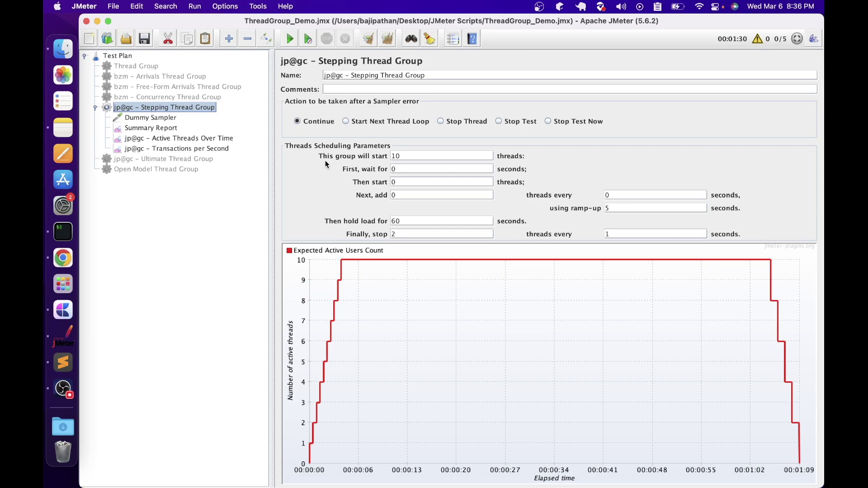
# Try an initial wait of 10 seconds in the Stepping Thread Group's schedule and restore it to 0.
pyautogui.press('Tab')
pyautogui.click(392, 169)
pyautogui.write('1')
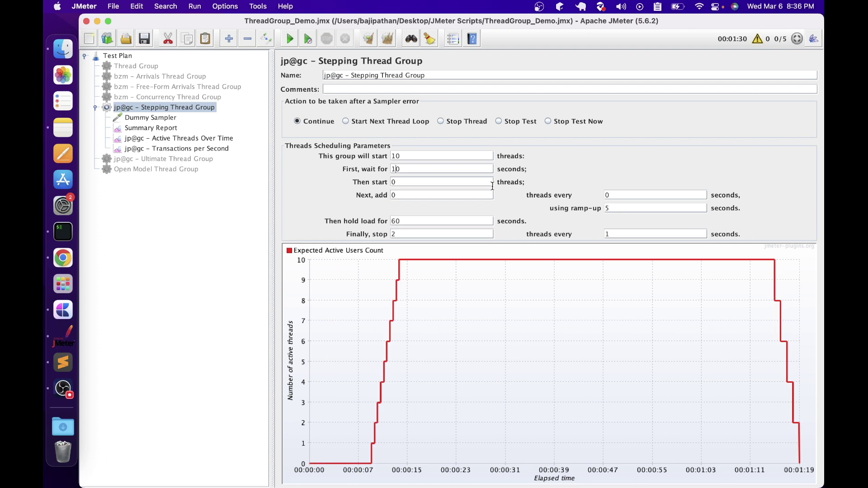
pyautogui.press('BackSpace')
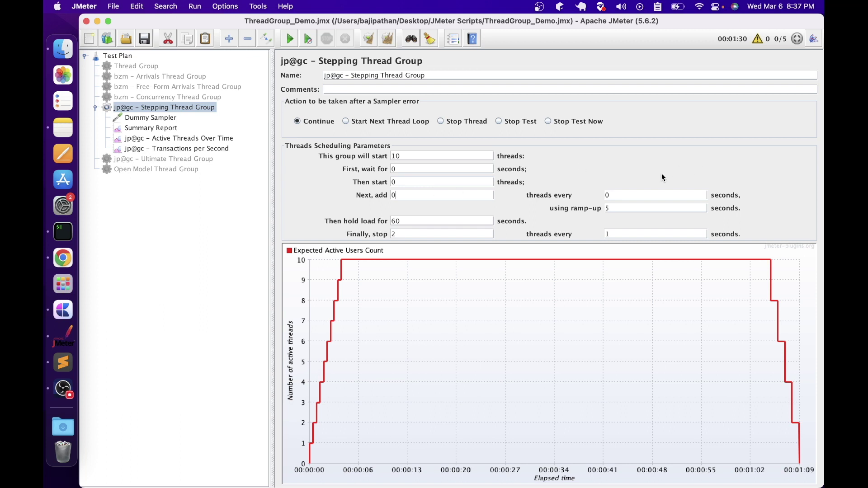
# Try a ramp-up of 25 seconds in the Stepping Thread Group's schedule and restore it to 5.
pyautogui.press('Tab')
pyautogui.click(617, 209)
pyautogui.write('2')
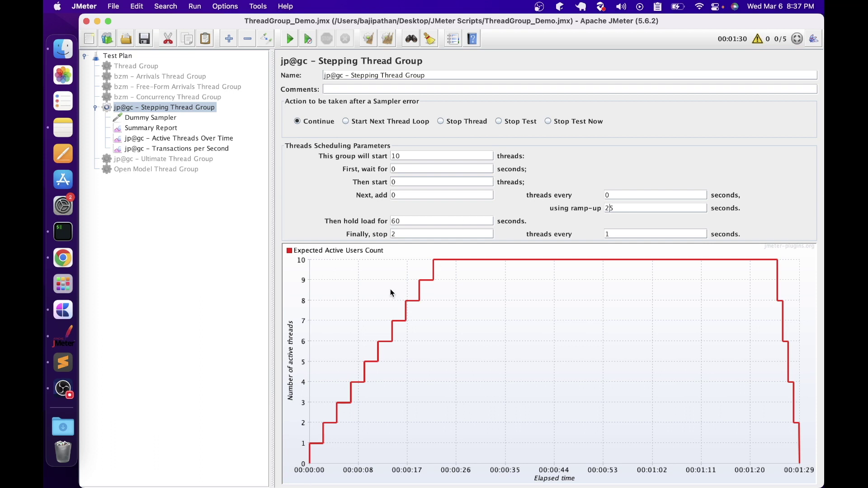
pyautogui.press('BackSpace')
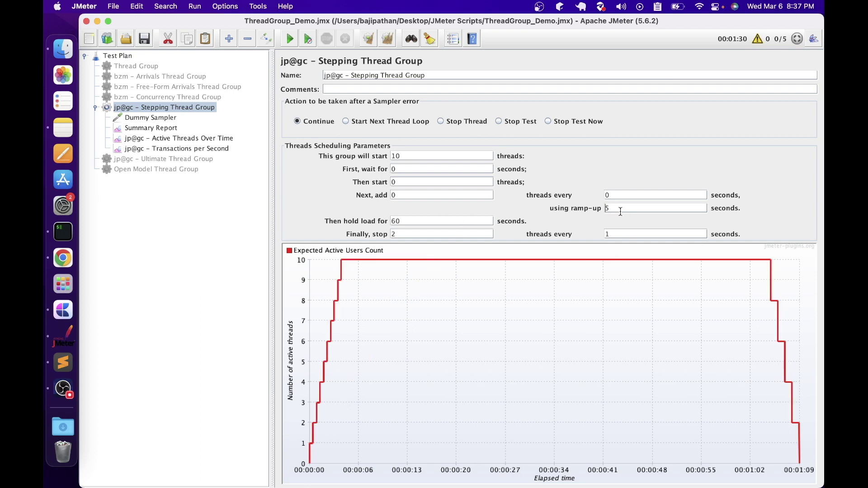
# Check the Stepping Thread Group's hold load and final stop settings, and start its test run.
pyautogui.click(460, 221)
pyautogui.doubleClick(391, 233)
pyautogui.click(629, 232)
pyautogui.click(290, 40)
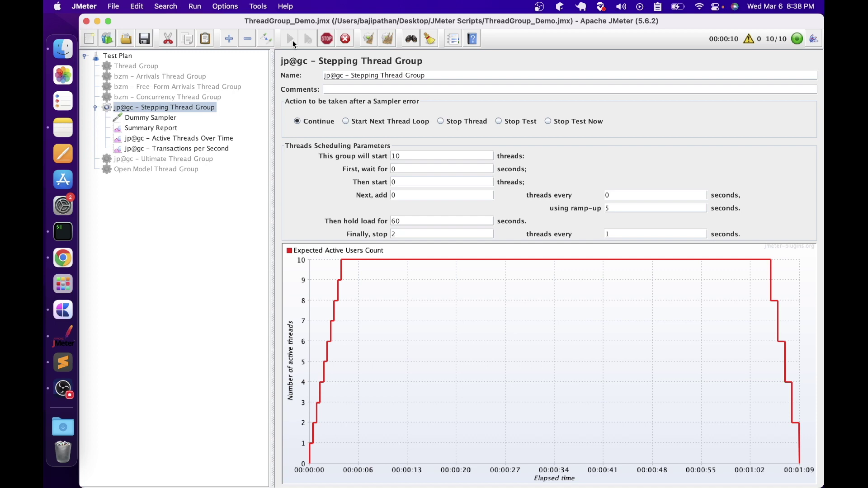
# Review the Stepping run's two charts and Summary Report, comparing Active Threads Over Time with the group's expected users graph.
pyautogui.click(196, 138)
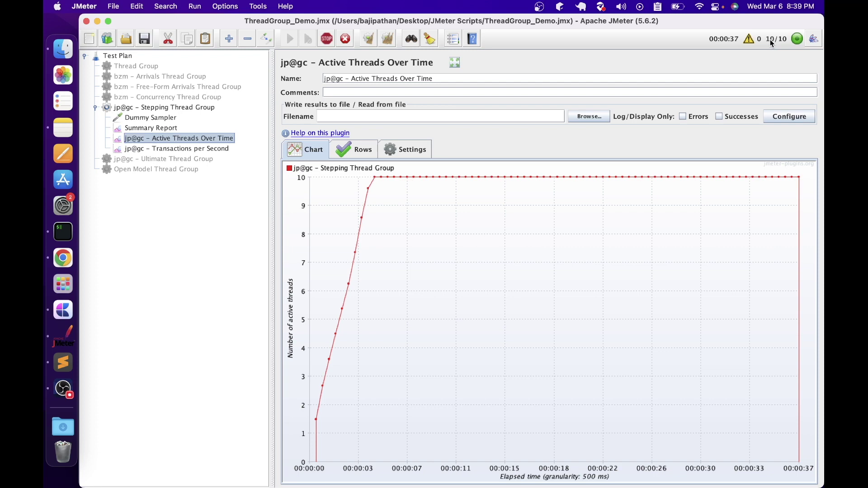
pyautogui.click(190, 149)
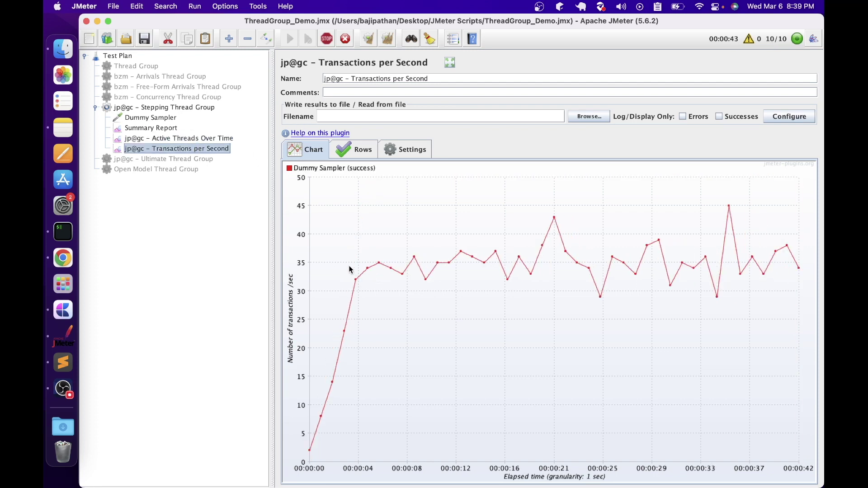
pyautogui.click(162, 128)
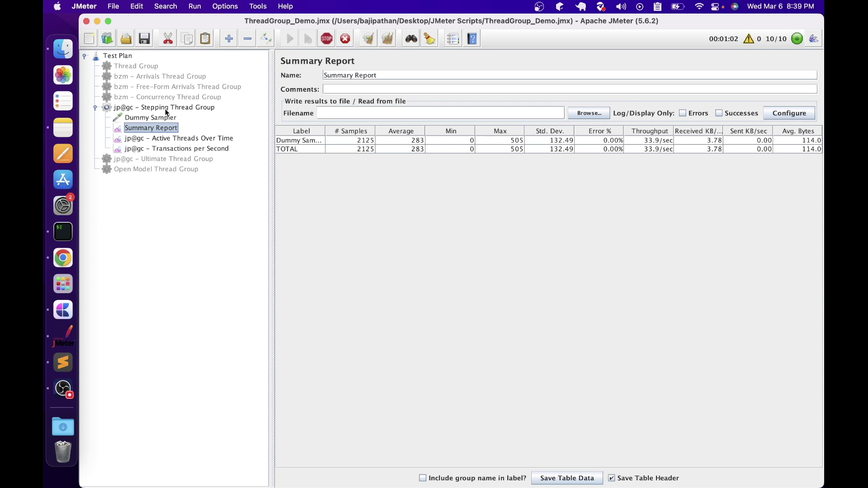
pyautogui.click(163, 111)
pyautogui.click(178, 139)
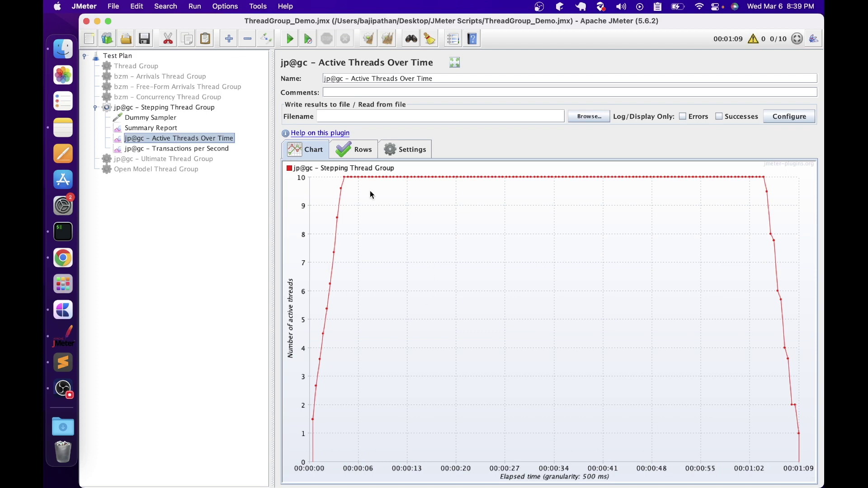
pyautogui.click(152, 108)
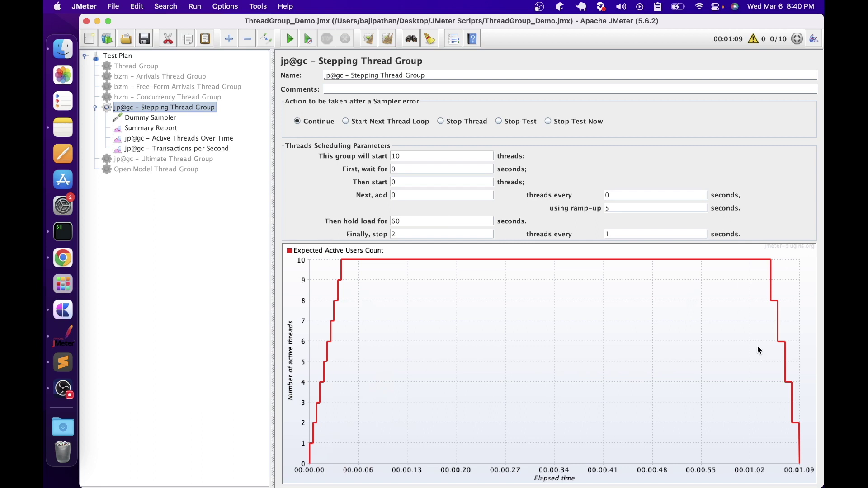
pyautogui.click(202, 141)
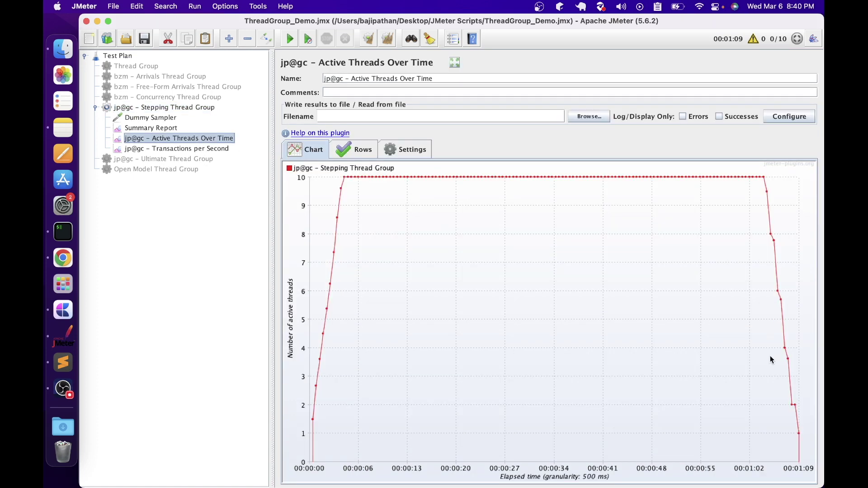
# Move the Dummy Sampler and three listeners into the jp@gc - Ultimate Thread Group, and enable that group in place of the Stepping one.
pyautogui.click(167, 118)
pyautogui.keyDown('shift'); pyautogui.click(166, 148); pyautogui.keyUp('shift')
pyautogui.moveTo(167, 148); pyautogui.dragTo(168, 158)
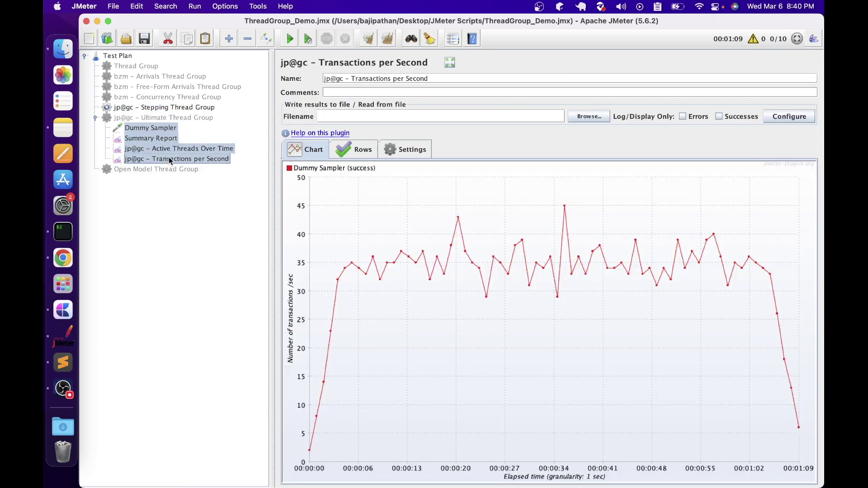
pyautogui.rightClick(156, 109)
pyautogui.click(183, 300)
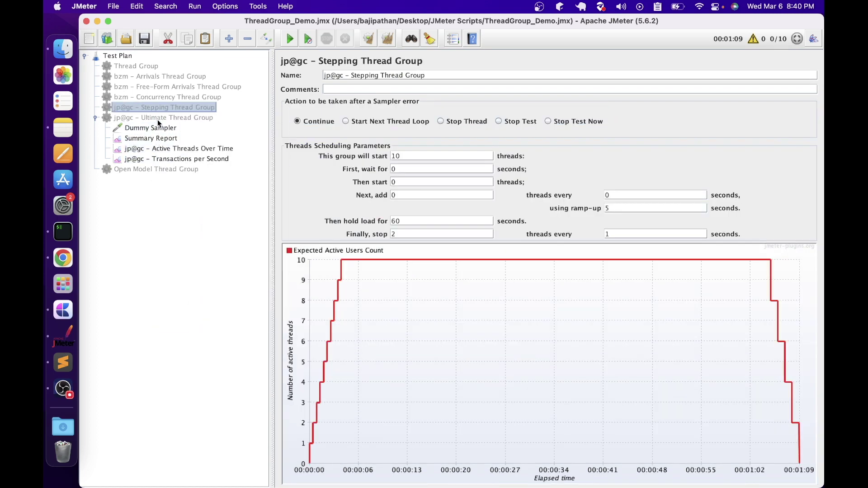
pyautogui.rightClick(157, 119)
pyautogui.click(178, 258)
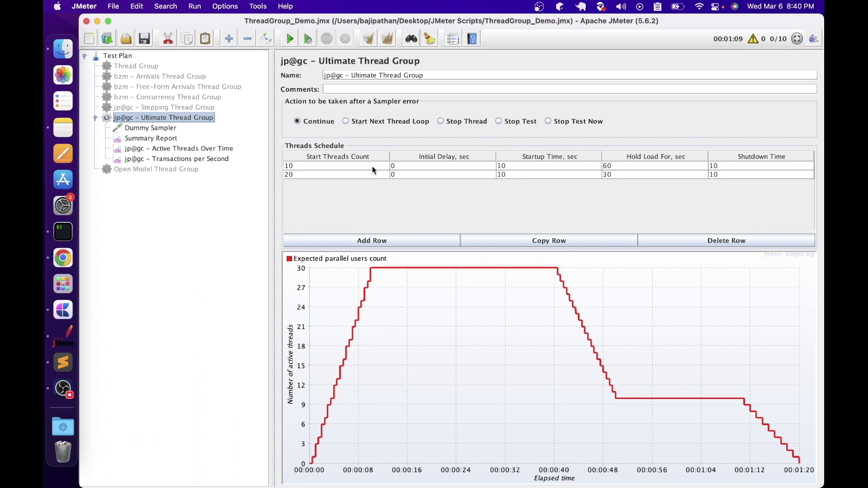
# Try an initial delay on the first row of the Ultimate Thread Group's Threads Schedule and restore it to 0.
pyautogui.click(334, 165)
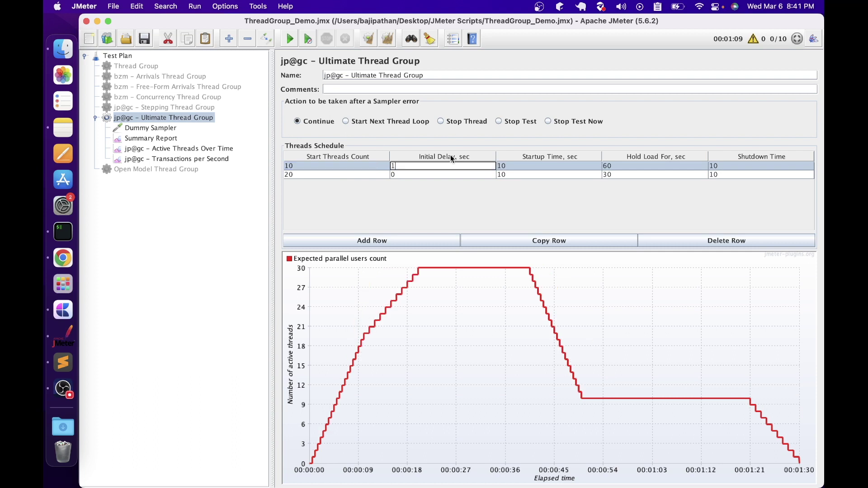
pyautogui.press('BackSpace')
pyautogui.write('0')
pyautogui.press('Return')
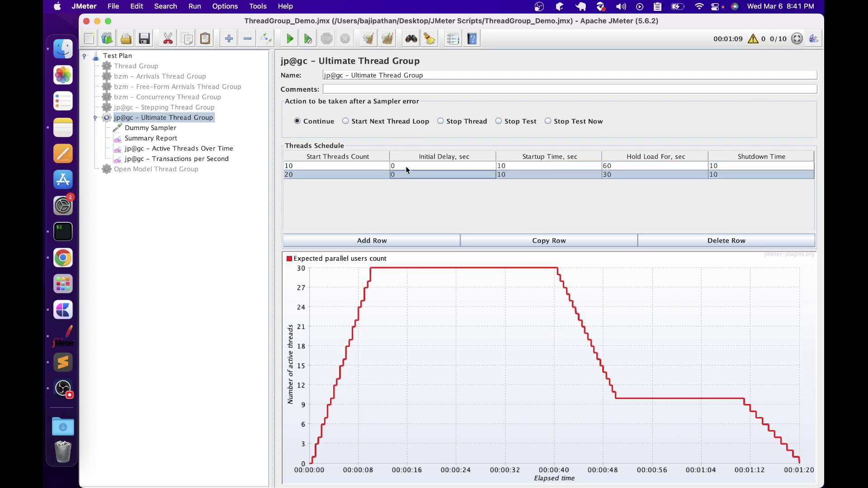
# Examine the delay, startup, hold and shutdown settings in both rows of the Ultimate Thread Group's Threads Schedule against the expected users graph.
pyautogui.click(406, 166)
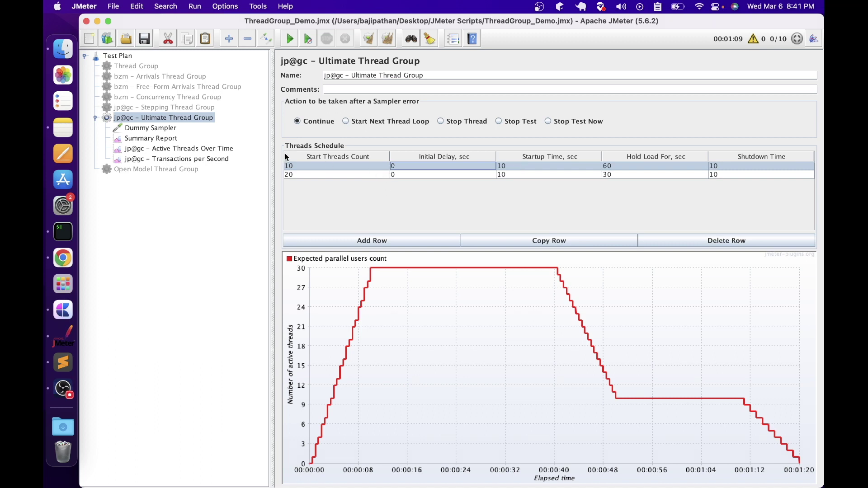
pyautogui.click(621, 167)
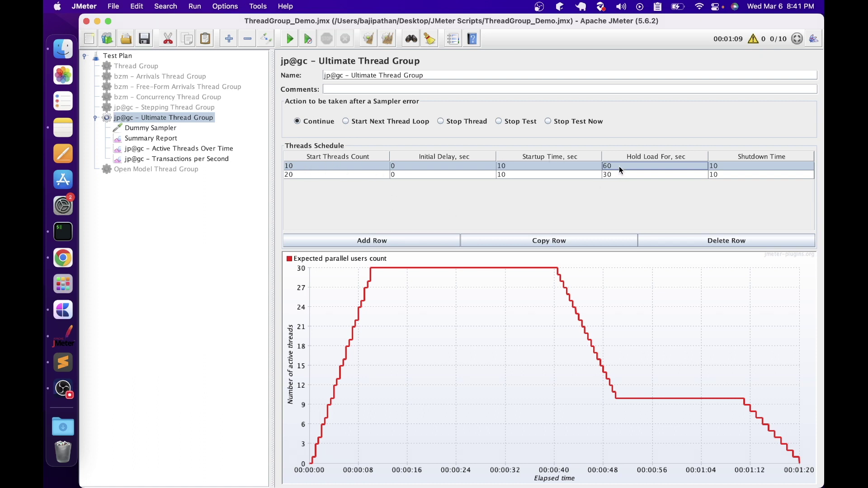
pyautogui.click(715, 165)
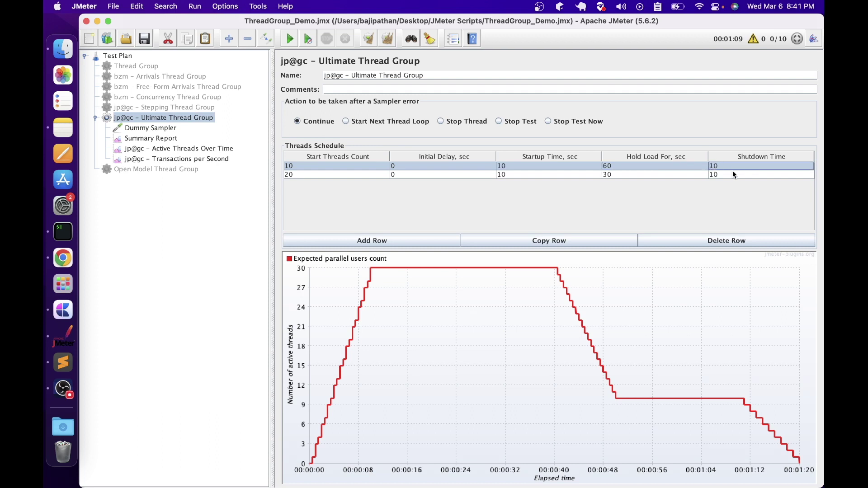
pyautogui.click(356, 176)
pyautogui.click(518, 176)
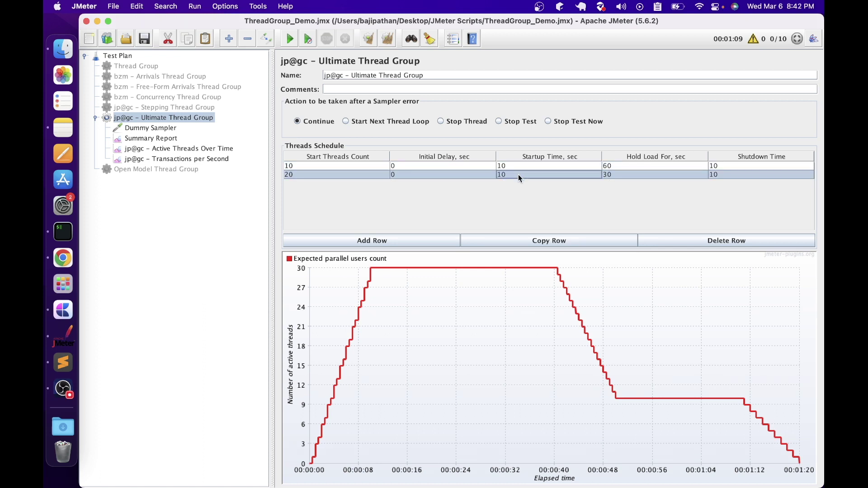
pyautogui.click(613, 175)
pyautogui.click(741, 175)
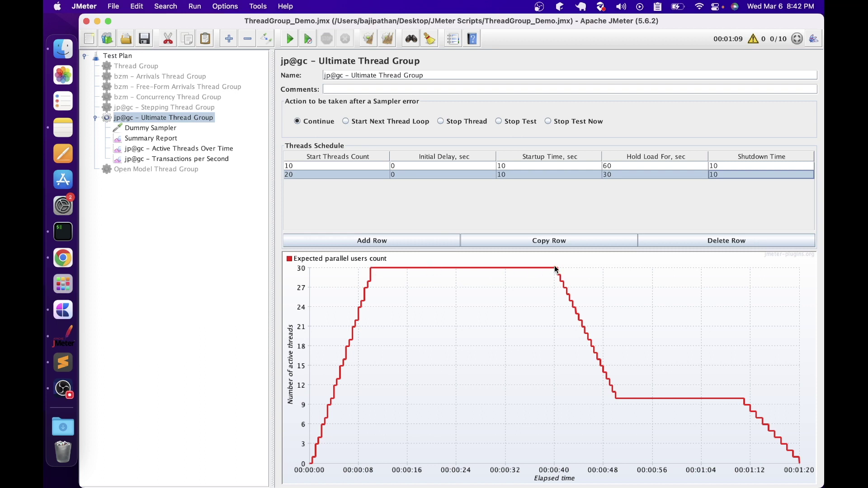
pyautogui.press('Left')
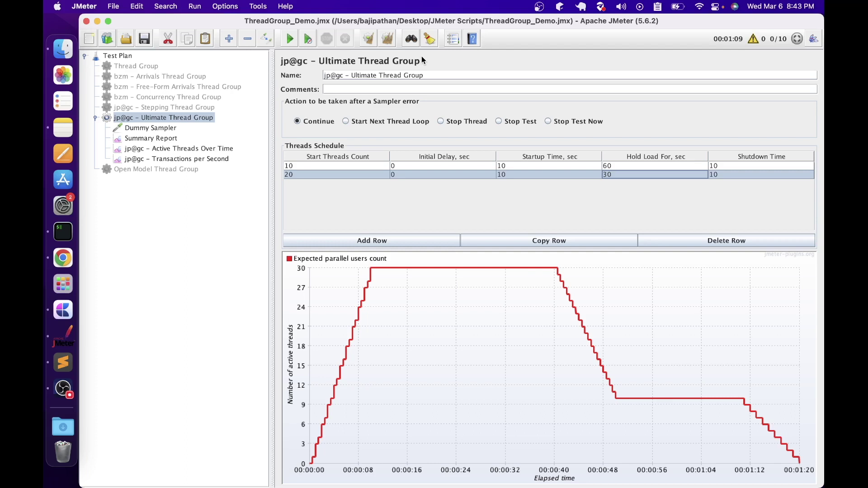
# Start the test run with the Ultimate Thread Group.
pyautogui.click(290, 40)
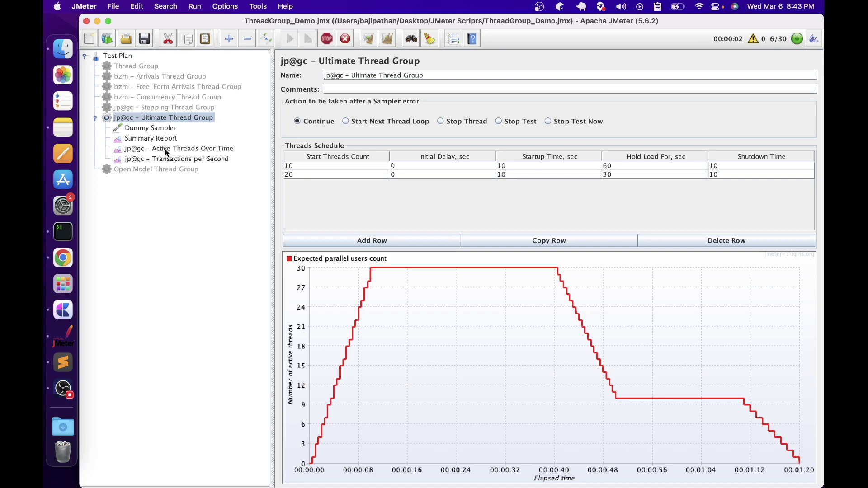
# Compare the Ultimate Thread Group's Active Threads Over Time and Transactions per Second charts with its Threads Schedule during the run.
pyautogui.click(165, 149)
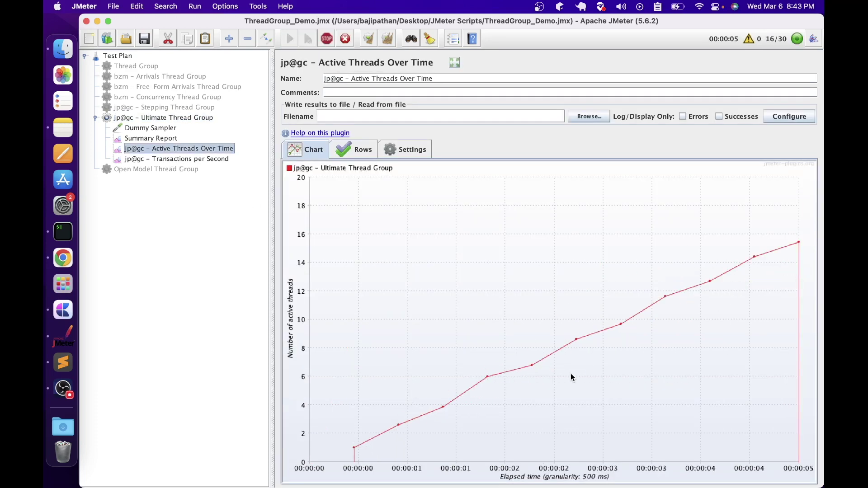
pyautogui.click(155, 159)
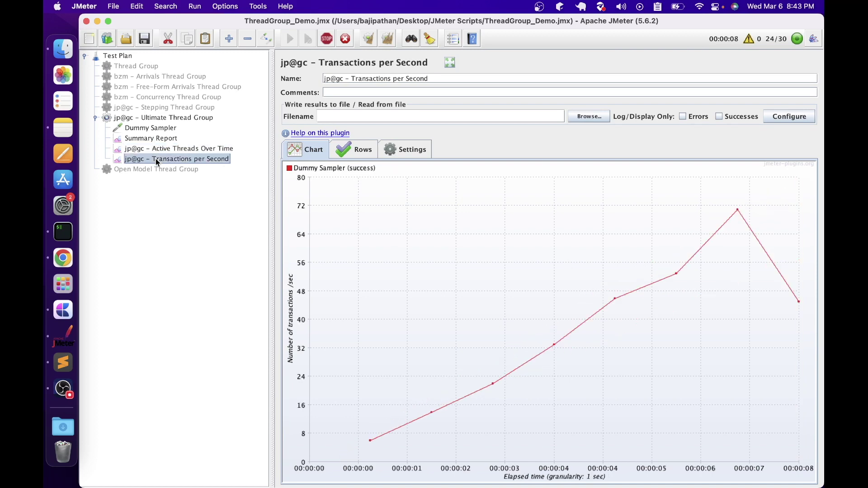
pyautogui.click(158, 118)
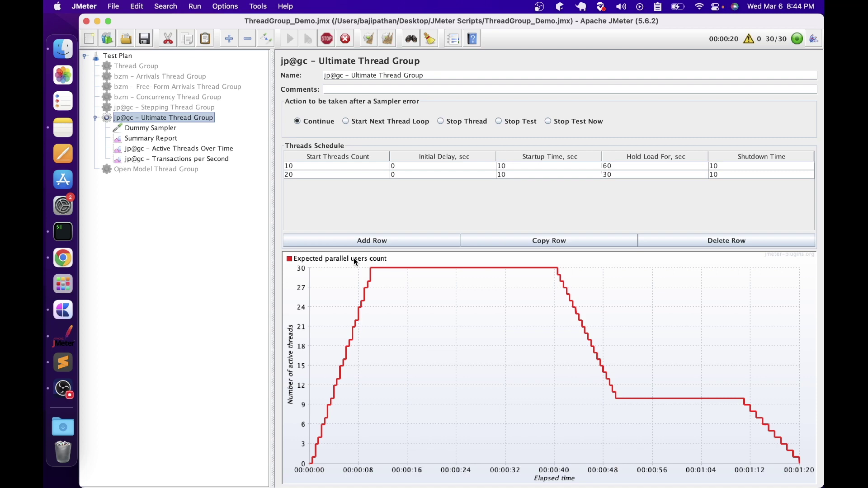
pyautogui.click(176, 149)
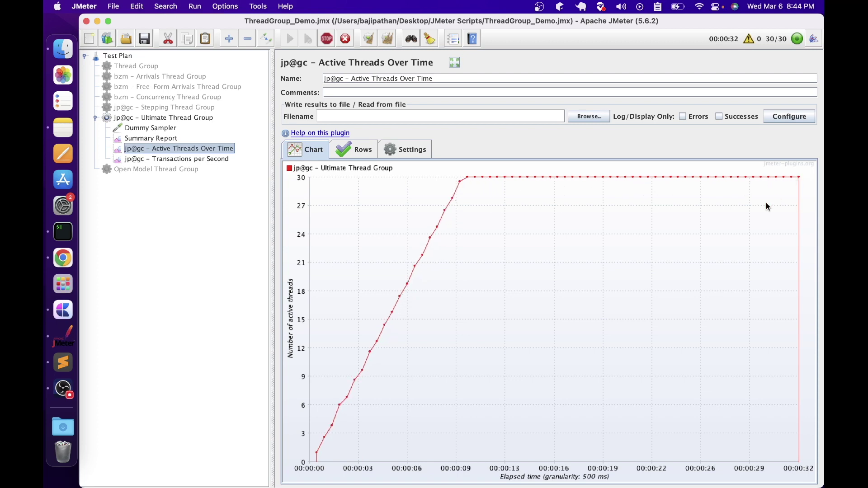
pyautogui.press('Down')
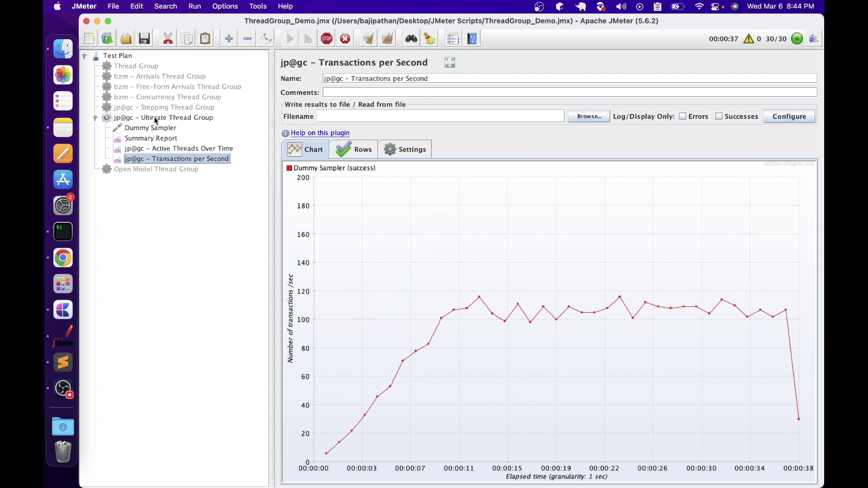
pyautogui.click(154, 118)
pyautogui.click(609, 175)
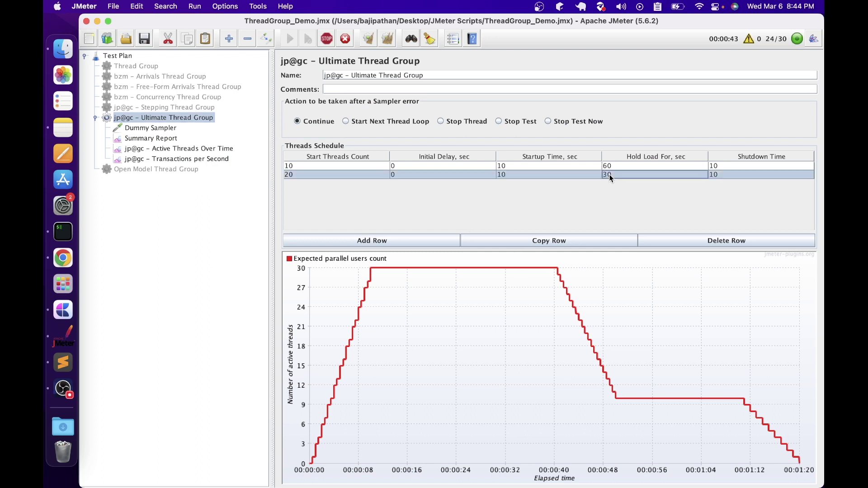
pyautogui.click(718, 172)
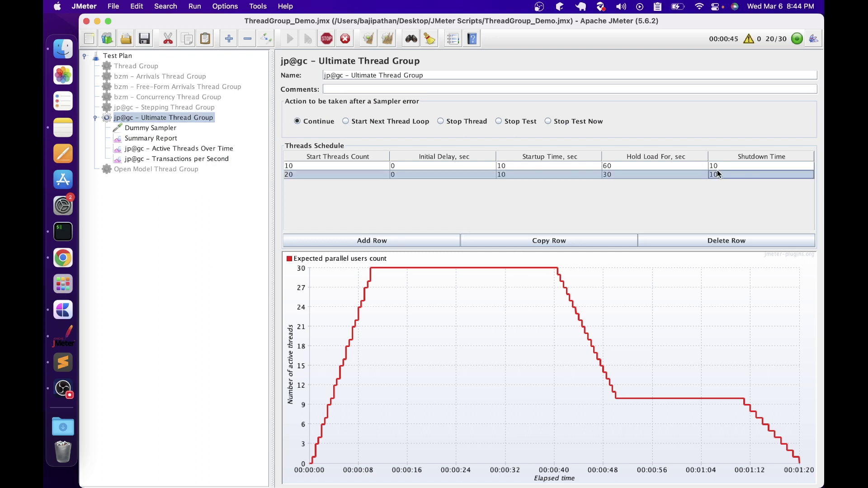
pyautogui.click(162, 149)
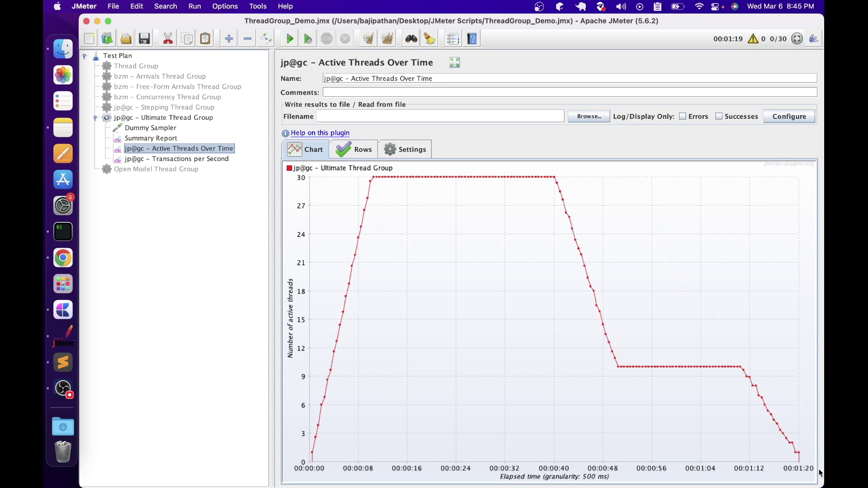
pyautogui.click(188, 160)
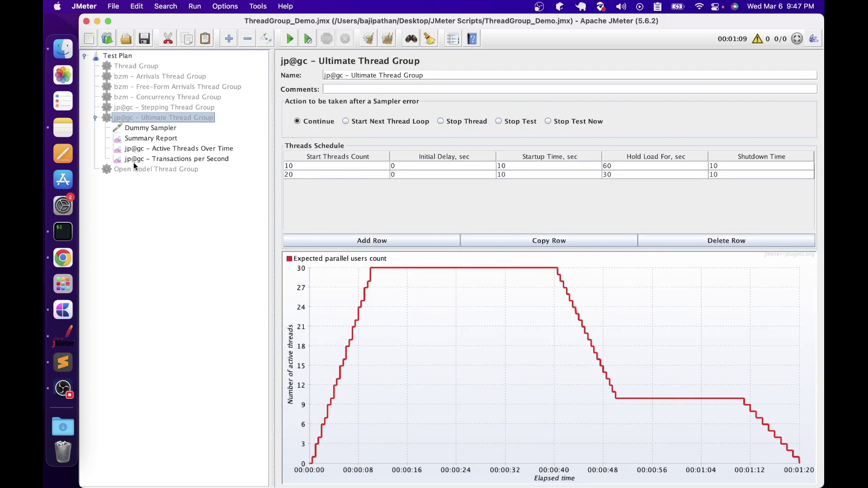
# Move the Dummy Sampler, Summary Report, Active Threads Over Time and Transactions per Second listeners into the Open Model Thread Group.
pyautogui.click(146, 128)
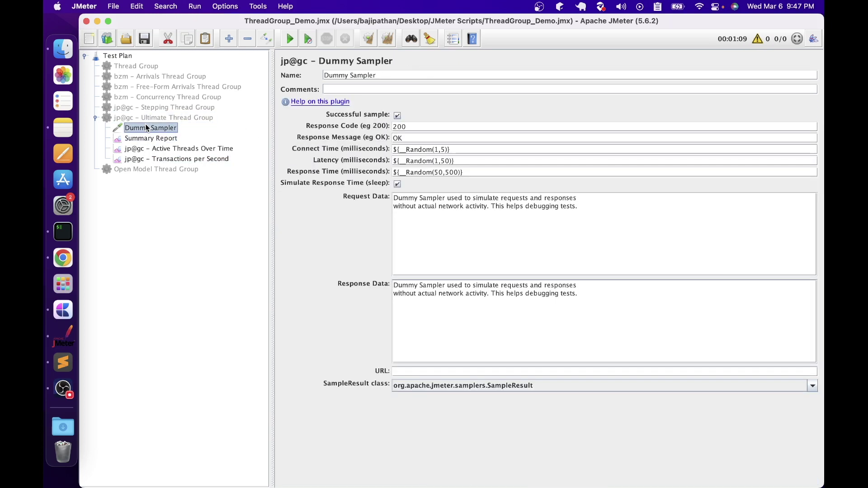
pyautogui.keyDown('shift'); pyautogui.click(148, 159); pyautogui.keyUp('shift')
pyautogui.moveTo(149, 148); pyautogui.dragTo(153, 184)
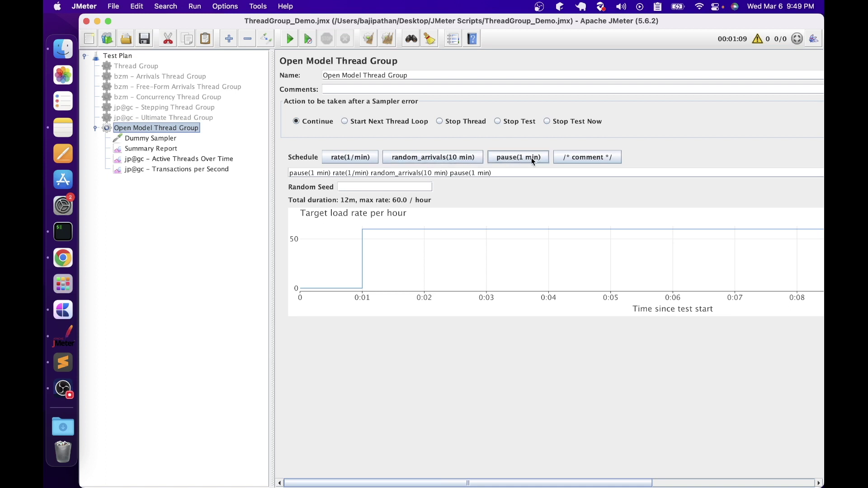
# Examine the pause, rate and random_arrivals parts of the Open Model Thread Group's schedule against the full target load chart.
pyautogui.click(325, 173)
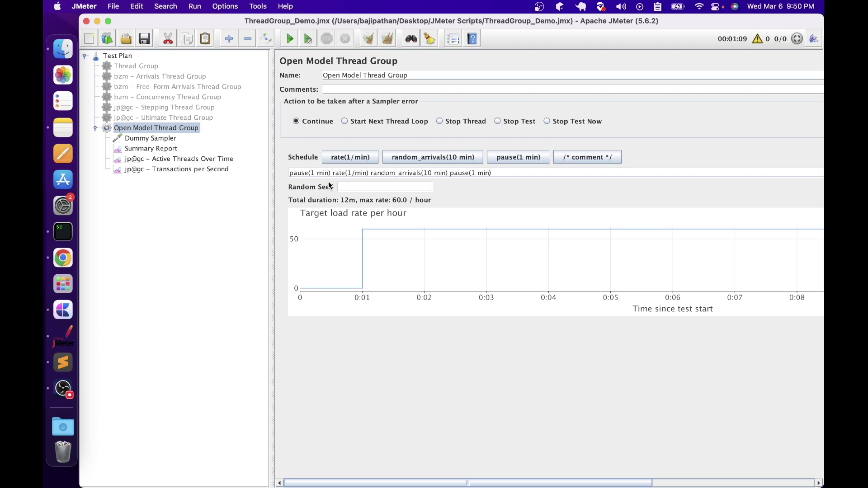
pyautogui.moveTo(331, 173); pyautogui.dragTo(250, 172)
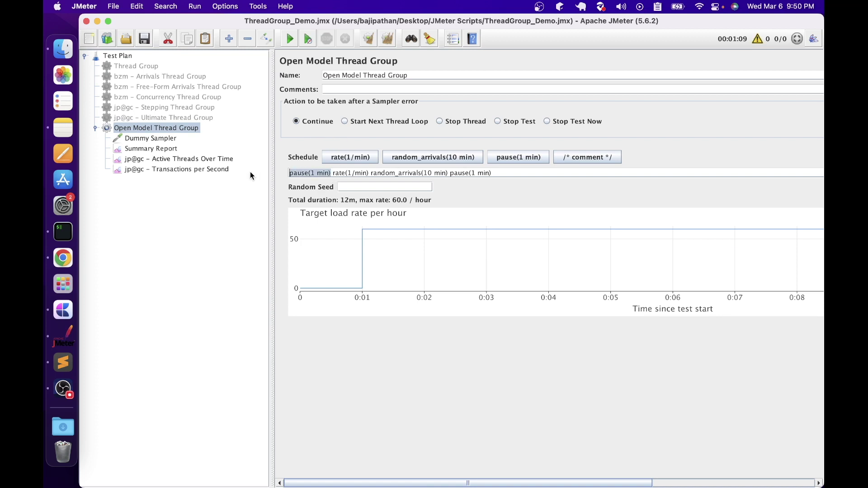
pyautogui.click(332, 172)
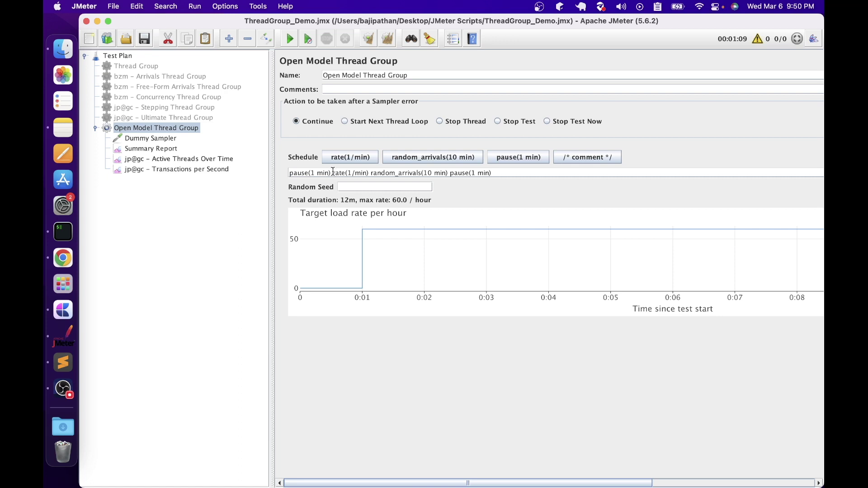
pyautogui.moveTo(333, 173); pyautogui.dragTo(372, 173)
pyautogui.moveTo(386, 173); pyautogui.dragTo(447, 171)
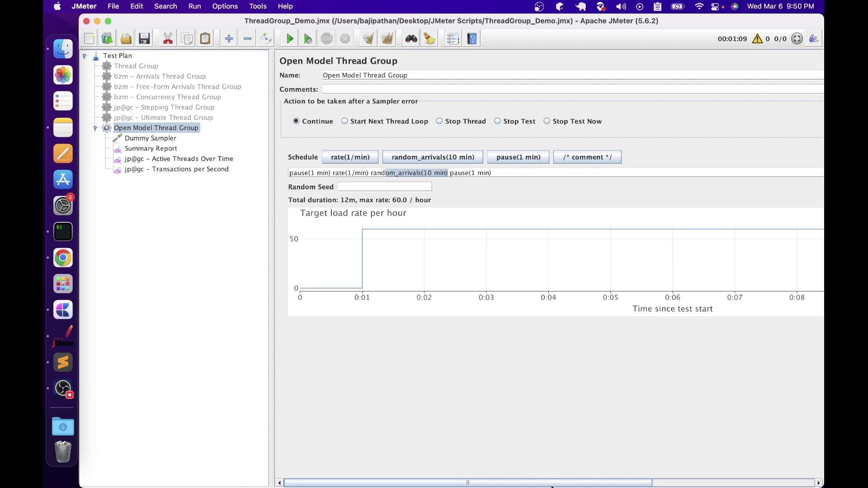
pyautogui.hscroll(10, 550, 482)
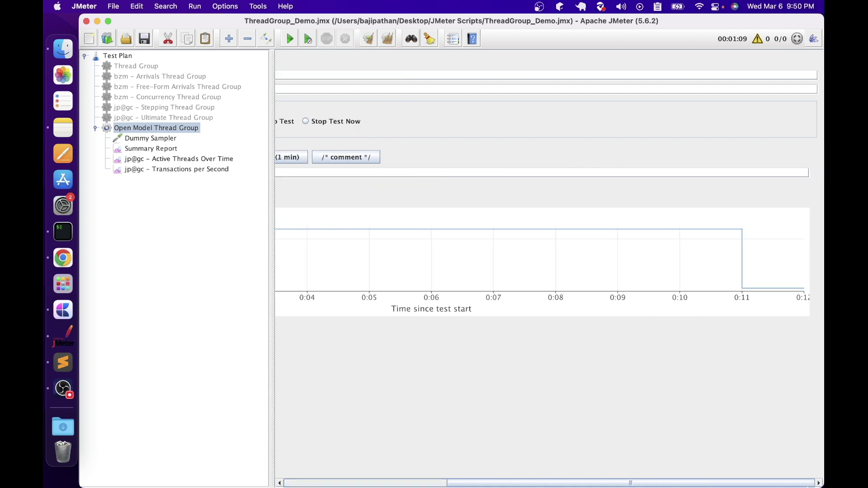
pyautogui.hscroll(-10, 528, 479)
# Set the first pause in the Open Model Thread Group's schedule to 5 sec.
pyautogui.click(315, 173)
pyautogui.write('0')
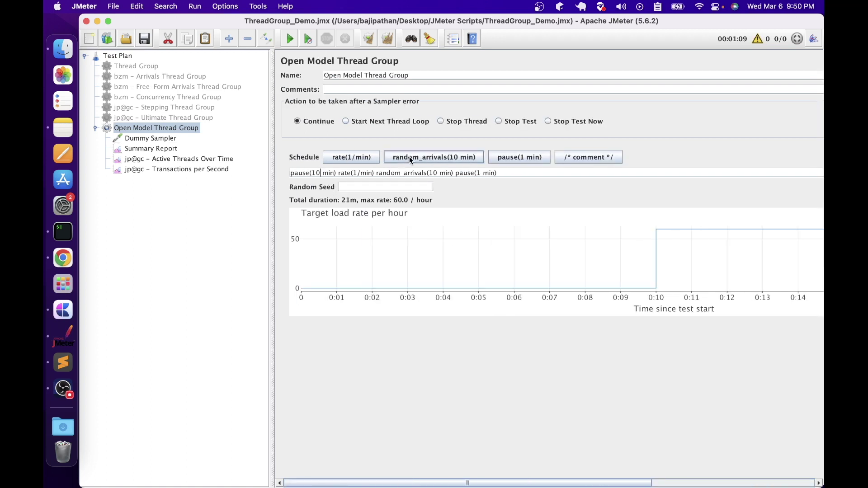
pyautogui.press('Right')
pyautogui.press('Right')
pyautogui.press('BackSpace')
pyautogui.press('BackSpace')
pyautogui.write('5')
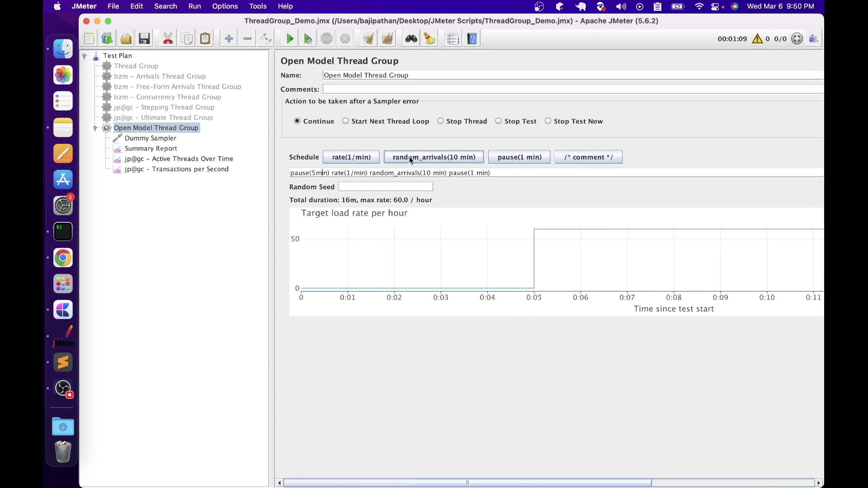
pyautogui.press('Right')
pyautogui.press('Right')
pyautogui.press('Right')
pyautogui.press('Right')
pyautogui.press('BackSpace')
pyautogui.press('BackSpace')
pyautogui.press('BackSpace')
pyautogui.write('sec')
# Set the arrival rate in the Open Model Thread Group's schedule to 10/sec.
pyautogui.press('Right')
pyautogui.press('Right')
pyautogui.press('Right')
pyautogui.press('Right')
pyautogui.press('Right')
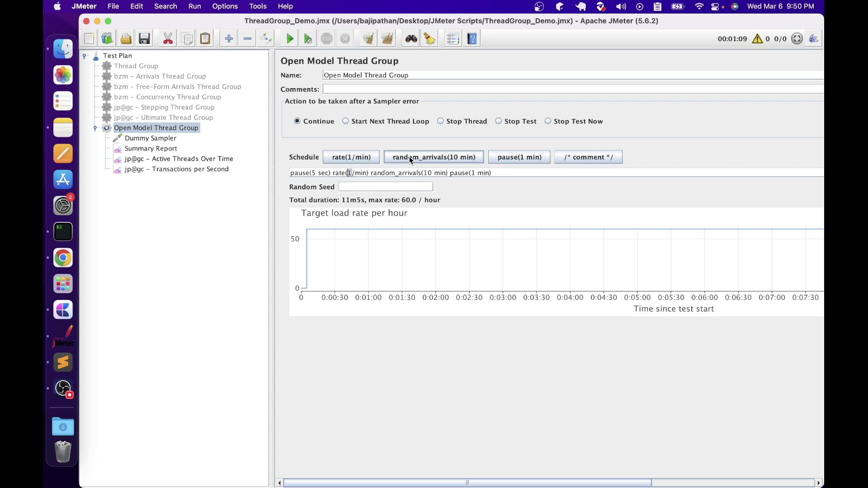
pyautogui.write('0')
pyautogui.press('Right')
pyautogui.hotkey('shift', 'Right')
pyautogui.hotkey('shift', 'Right')
pyautogui.hotkey('shift', 'Right')
pyautogui.write('sec')
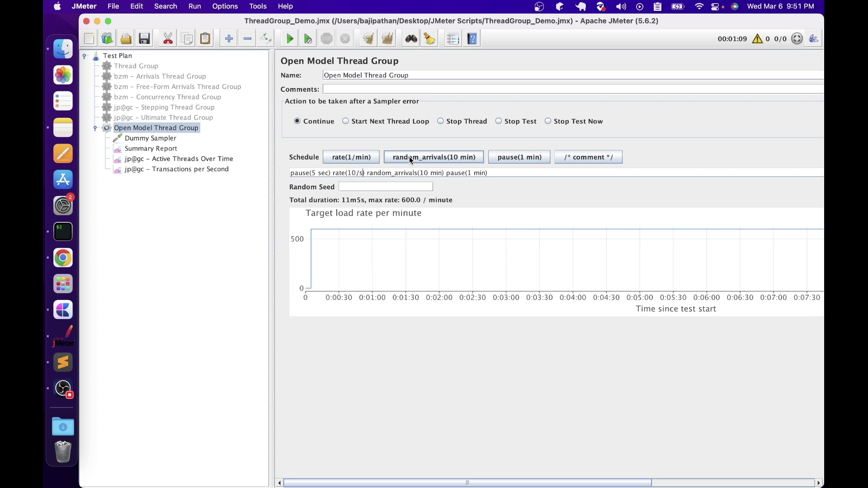
# Set the random_arrivals duration in the schedule to 30 sec.
pyautogui.doubleClick(438, 173)
pyautogui.click(434, 172)
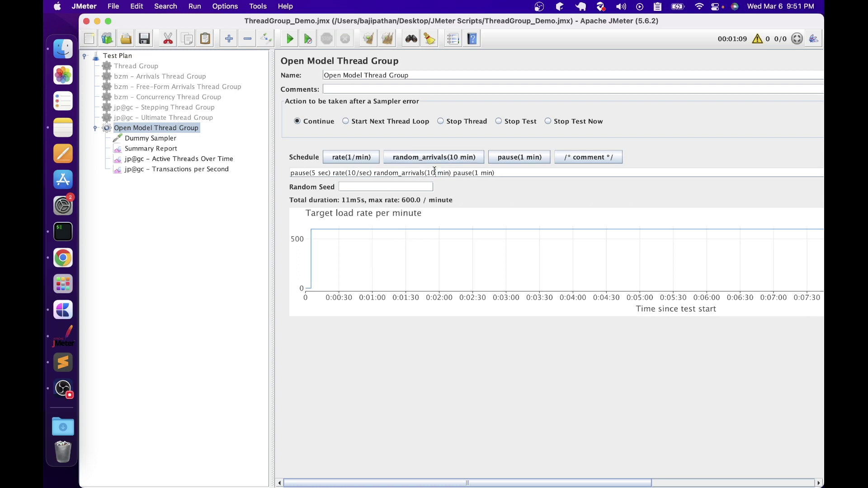
pyautogui.press('BackSpace')
pyautogui.write('3')
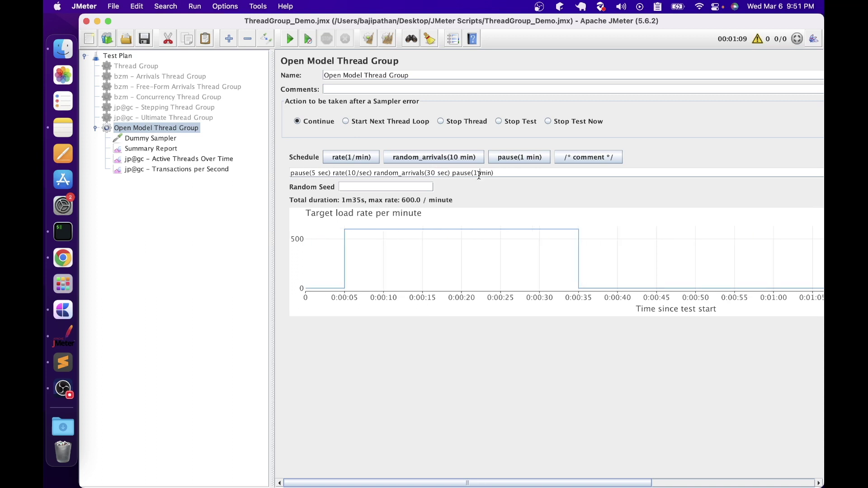
# Set the final pause in the Open Model Thread Group's schedule to 5 sec.
pyautogui.click(478, 174)
pyautogui.hotkey('shift', 'Left')
pyautogui.write('5')
pyautogui.doubleClick(487, 174)
pyautogui.write('sec')
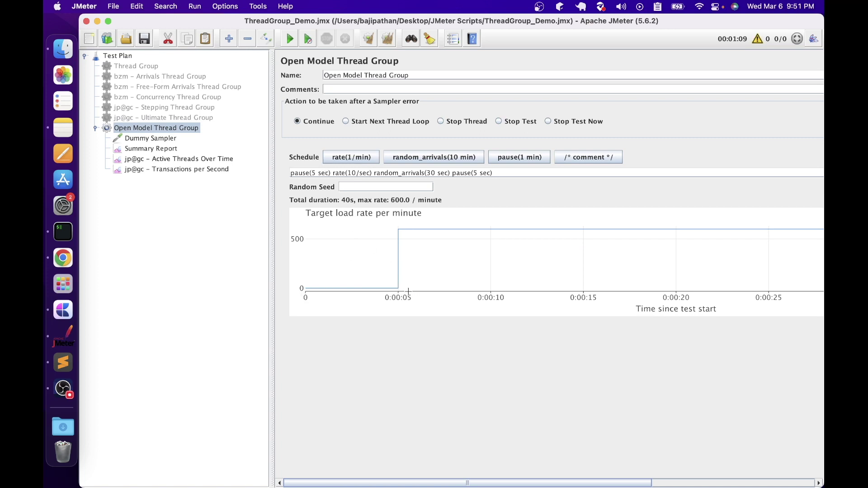
# Start the test run with the Open Model Thread Group and view its Active Threads Over Time and Transactions per Second charts.
pyautogui.moveTo(399, 229)
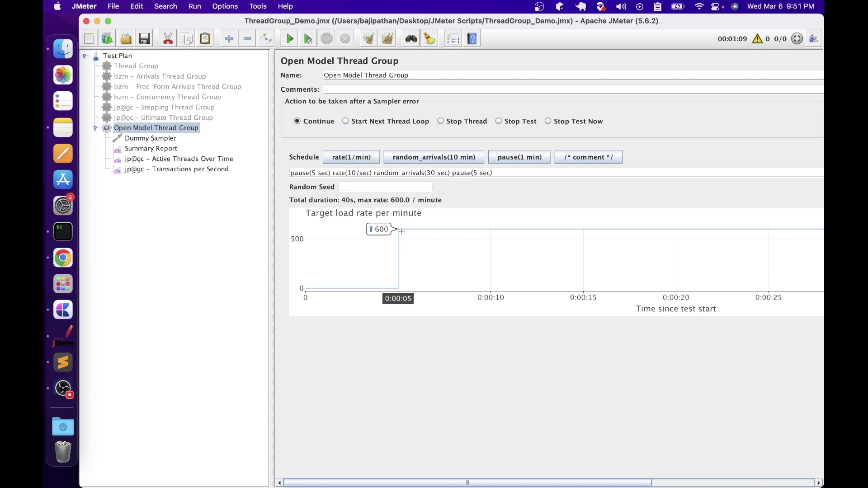
pyautogui.moveTo(465, 485); pyautogui.dragTo(630, 482)
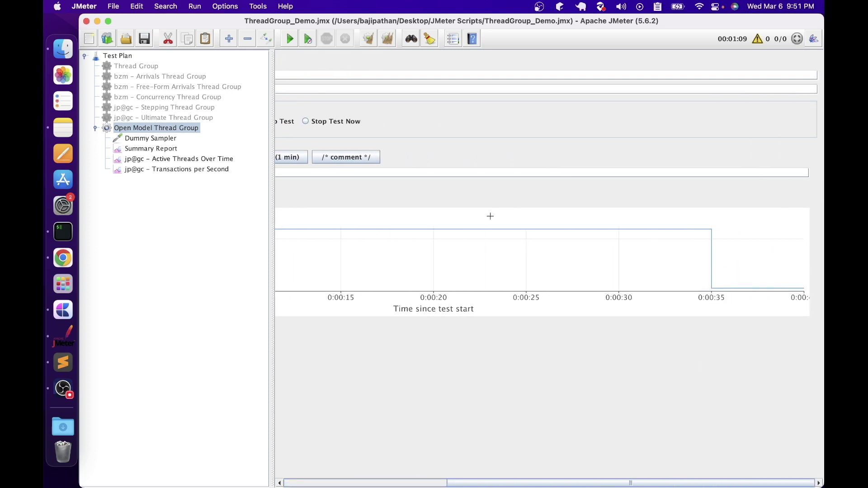
pyautogui.moveTo(519, 483); pyautogui.dragTo(370, 470)
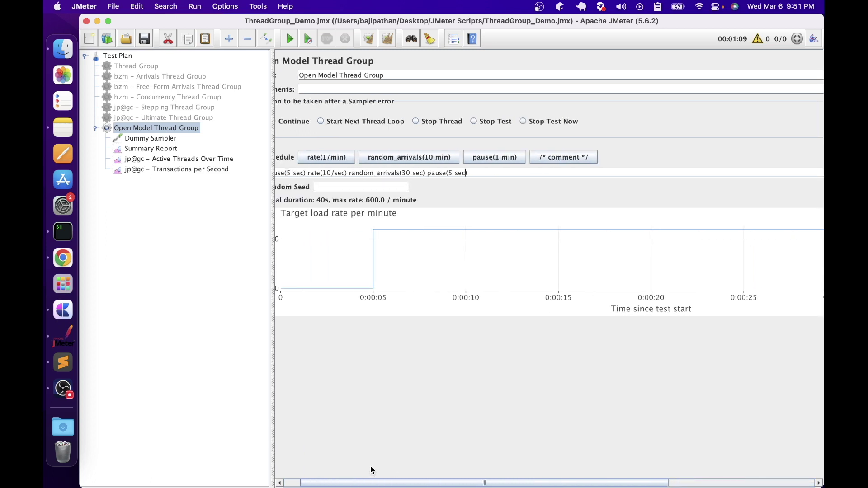
pyautogui.hscroll(-2, 467, 202)
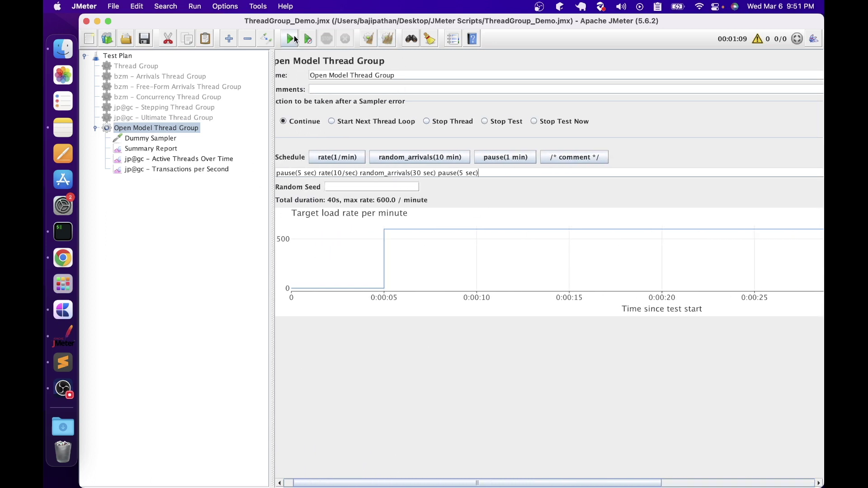
pyautogui.click(291, 39)
pyautogui.click(153, 159)
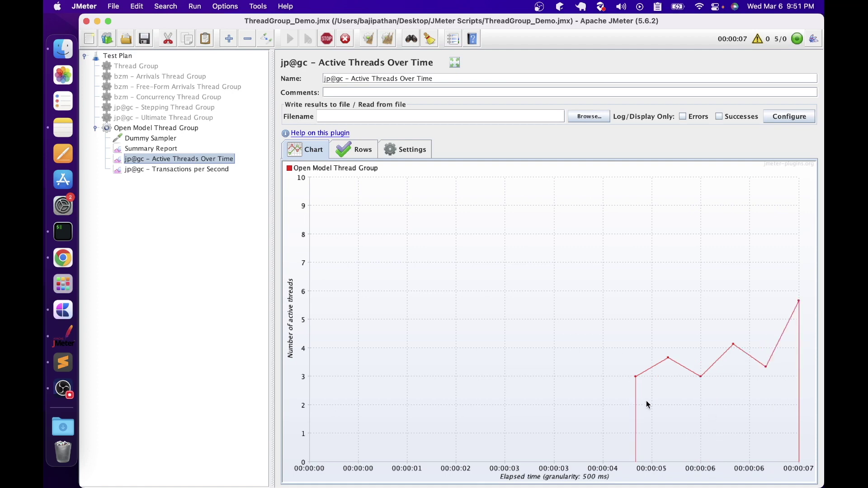
pyautogui.click(177, 169)
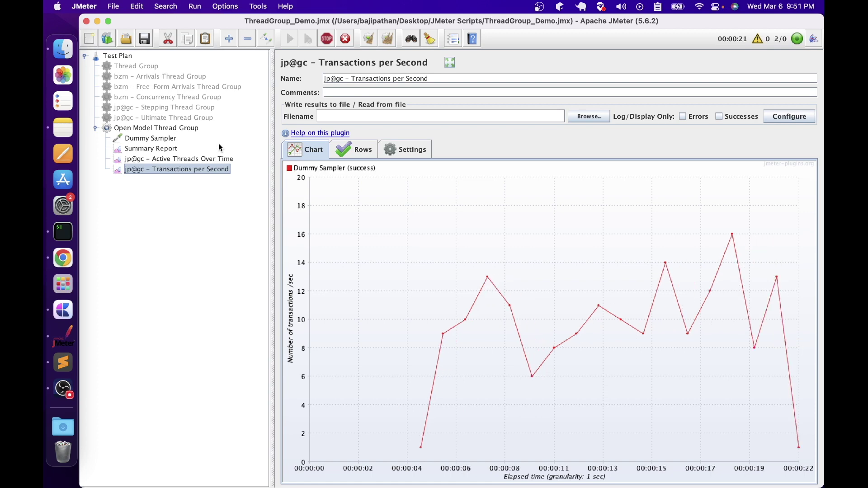
# Compare the Open Model Thread Group's schedule with the Summary Report, Transactions per Second and Active Threads Over Time results.
pyautogui.click(153, 129)
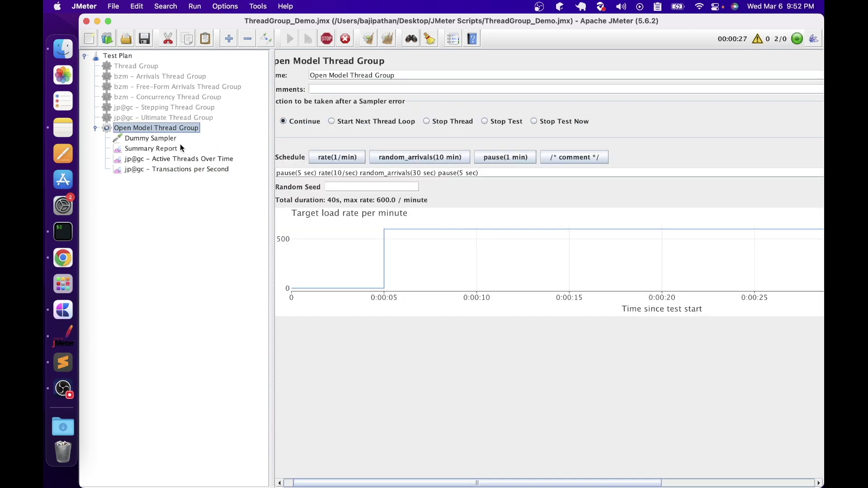
pyautogui.click(294, 173)
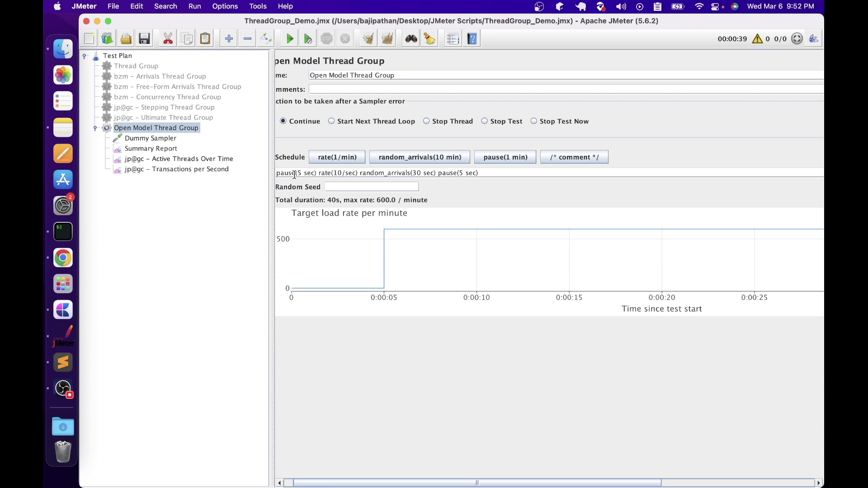
pyautogui.click(170, 149)
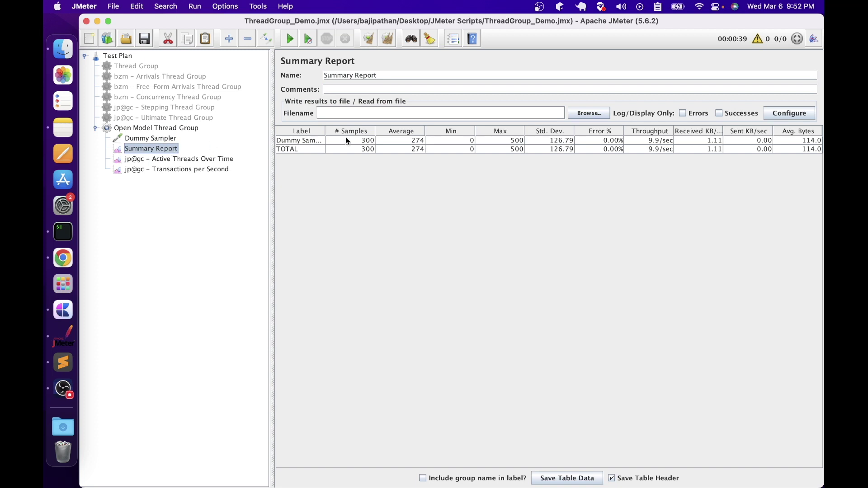
pyautogui.click(176, 169)
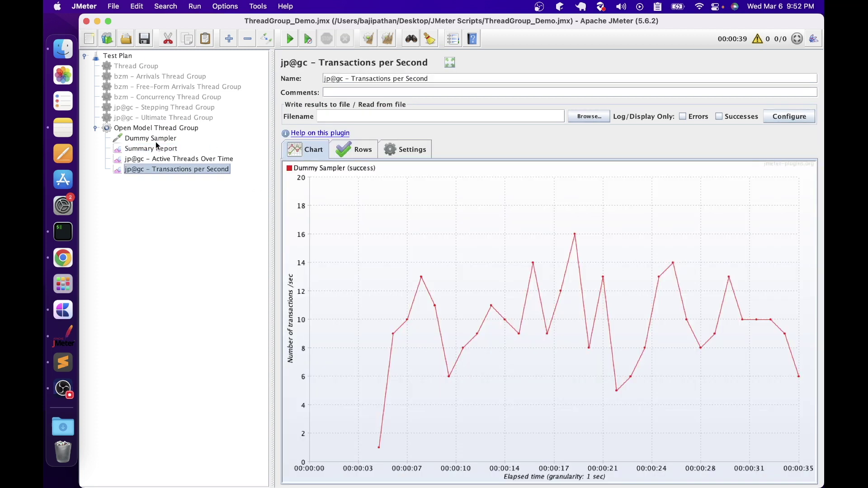
pyautogui.click(151, 159)
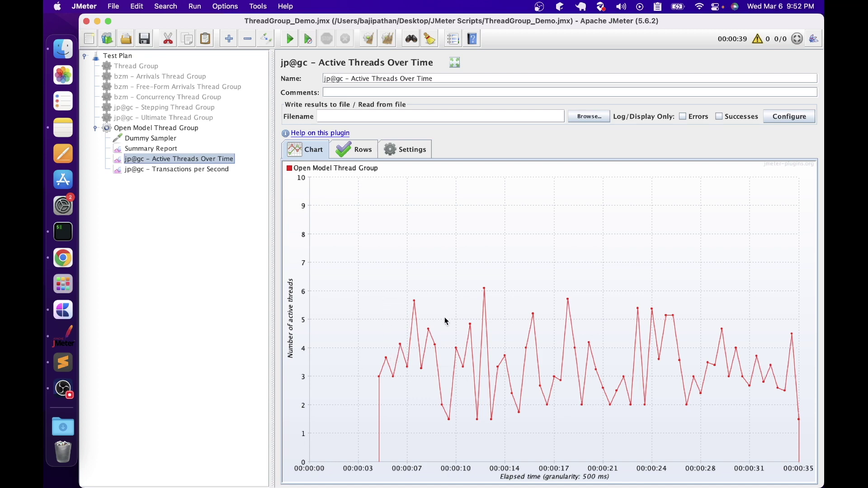
pyautogui.press('Down')
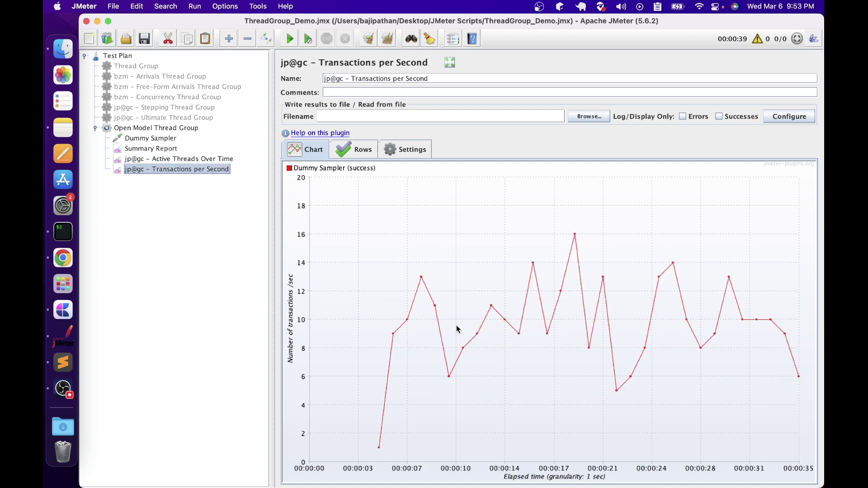
# Replace the rate value in the Open Model Thread Group's schedule with ${__Random(10,100,)} per second.
pyautogui.press('Left')
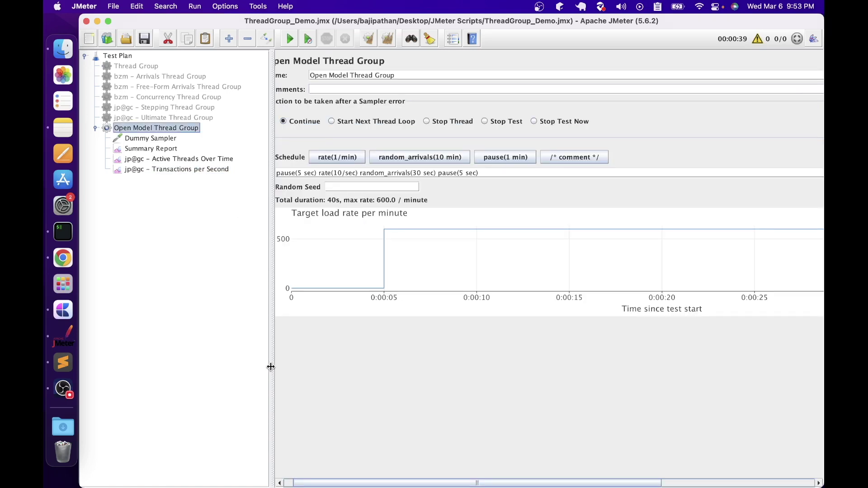
pyautogui.moveTo(273, 367); pyautogui.dragTo(242, 363)
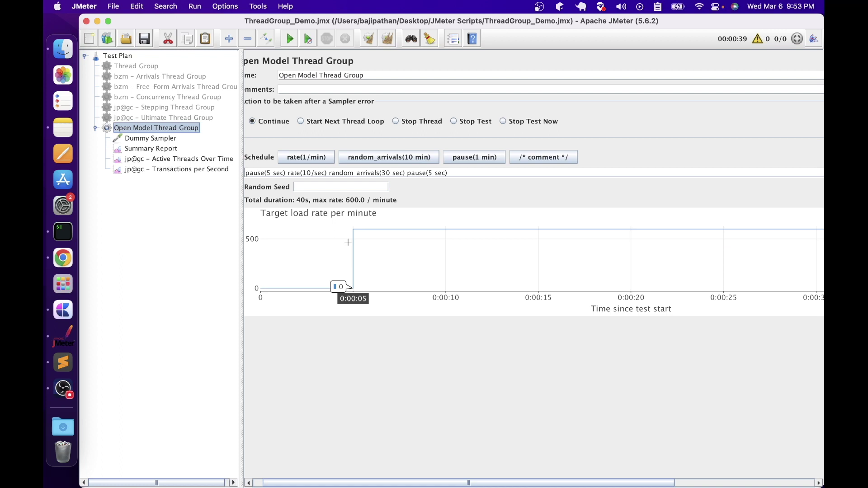
pyautogui.click(348, 242)
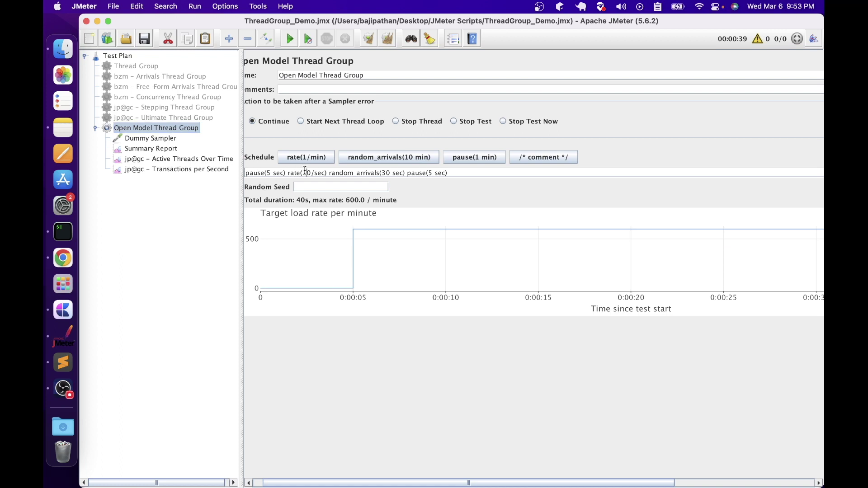
pyautogui.hotkey('shift', 'Left')
pyautogui.hotkey('shift', 'Left')
pyautogui.write('$')
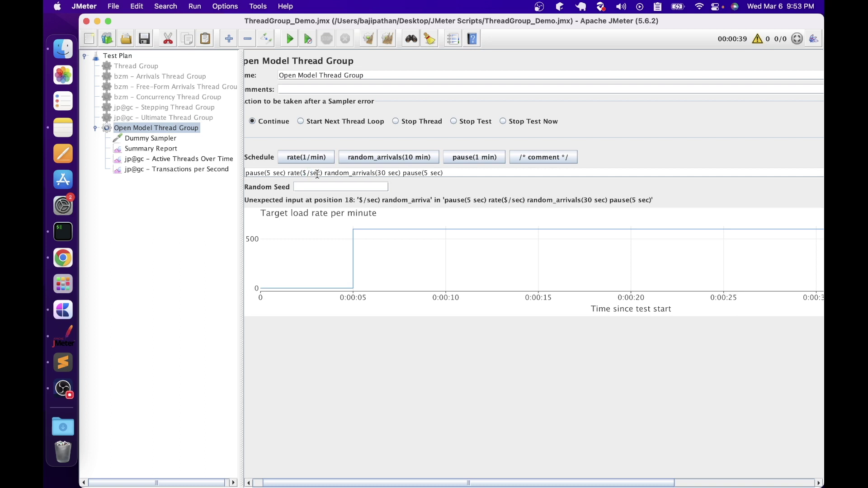
pyautogui.write('{__Random(')
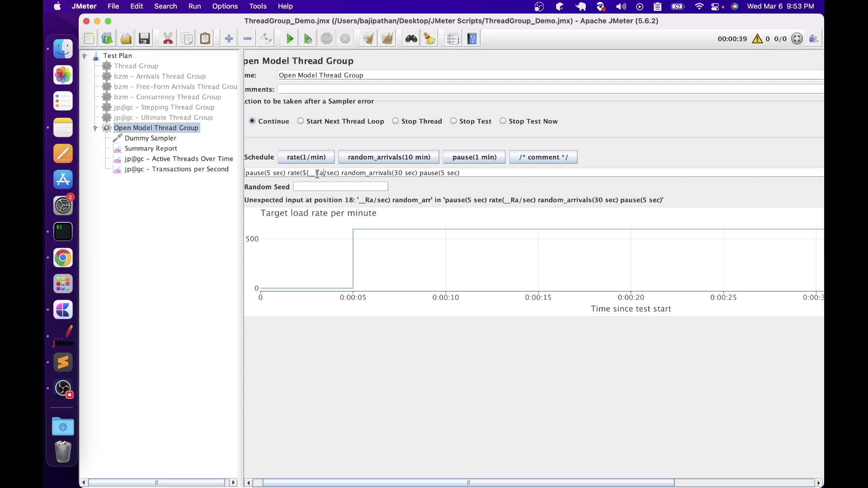
pyautogui.write('10,100,')
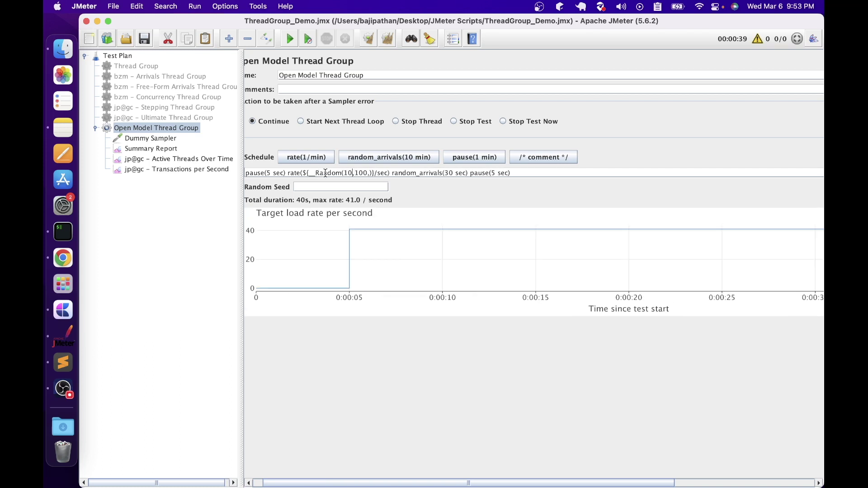